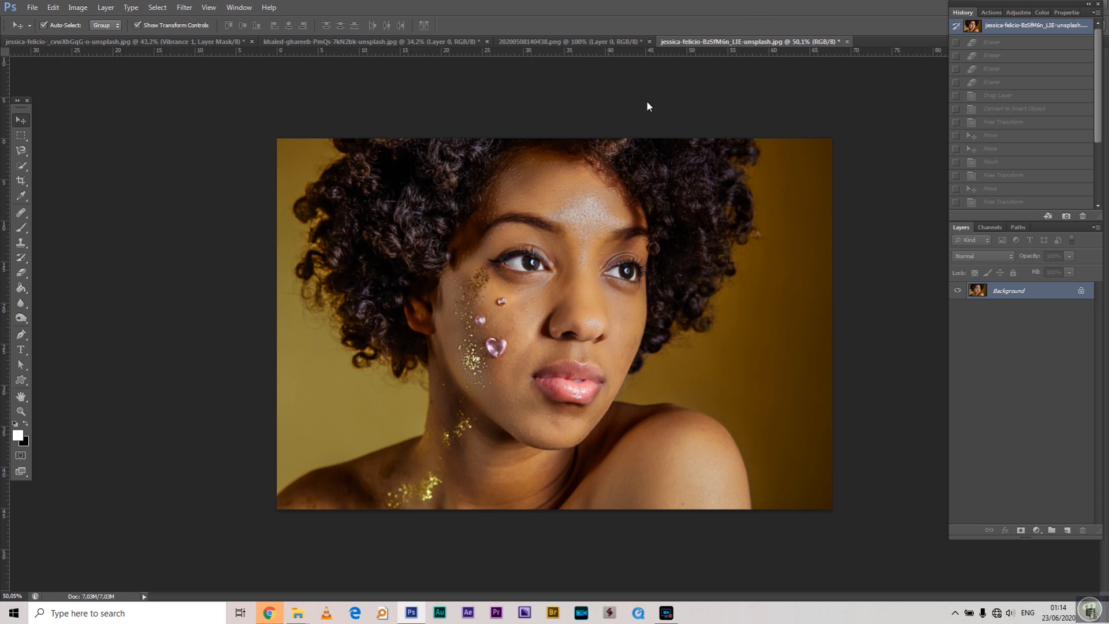
# Convert the portrait's Background layer to a smart object
pyautogui.click(1096, 228)
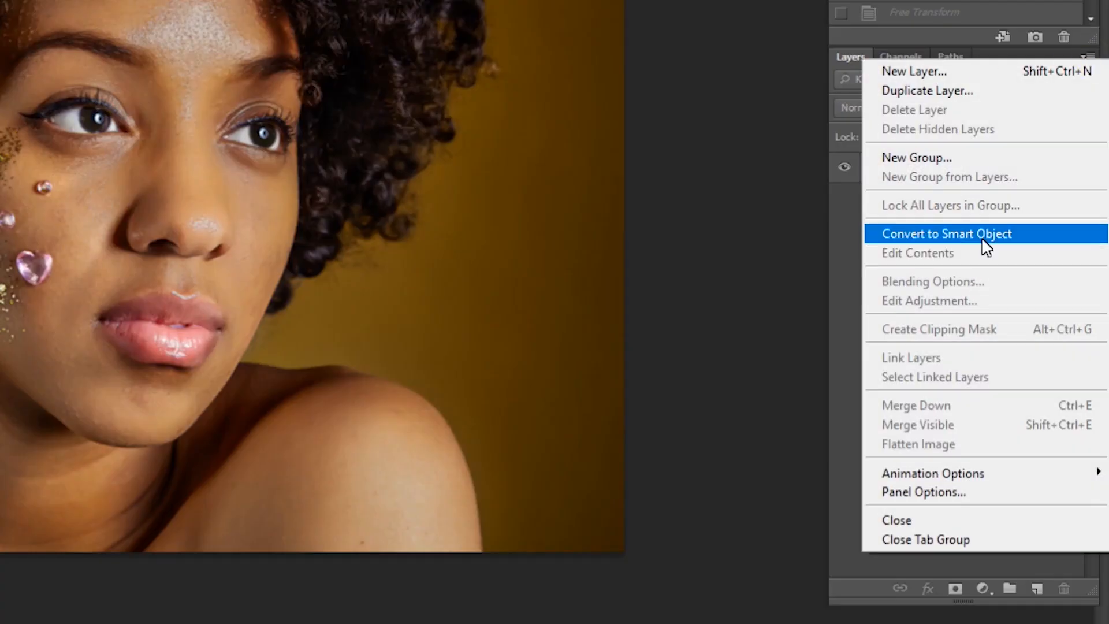
pyautogui.click(984, 242)
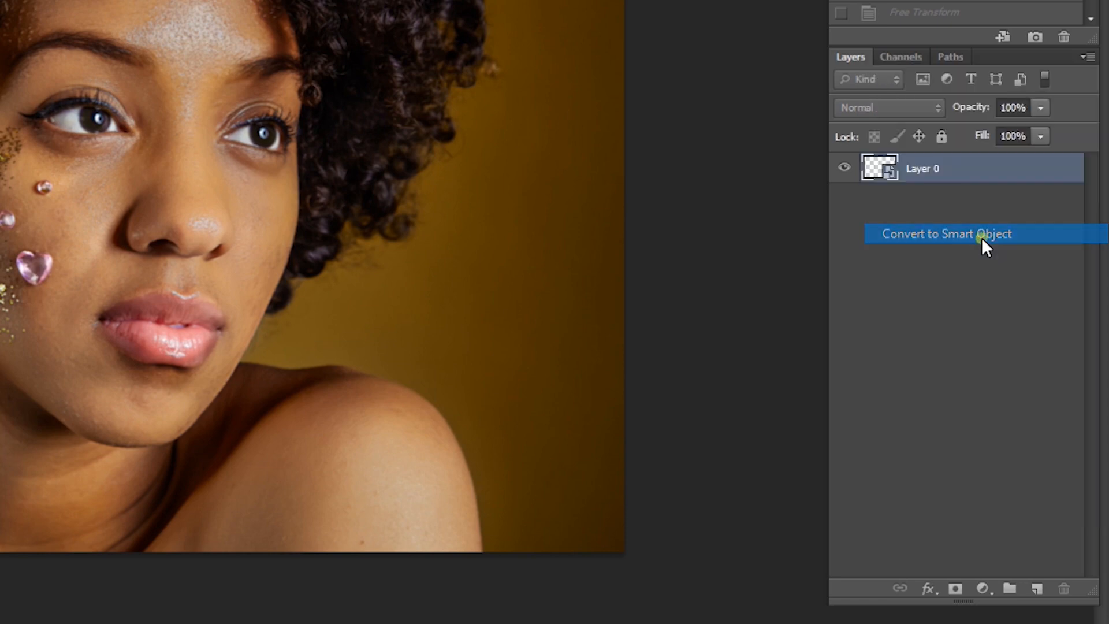
pyautogui.hotkey('ctrl', 't')
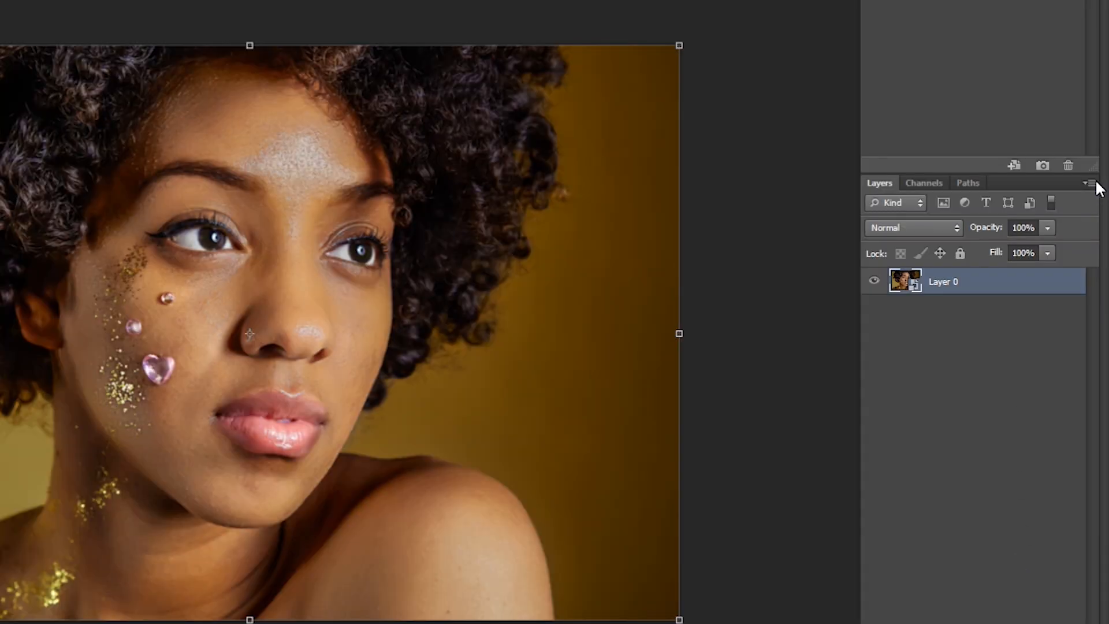
# Duplicate the smart object layer into a new document named displacement
pyautogui.click(1090, 57)
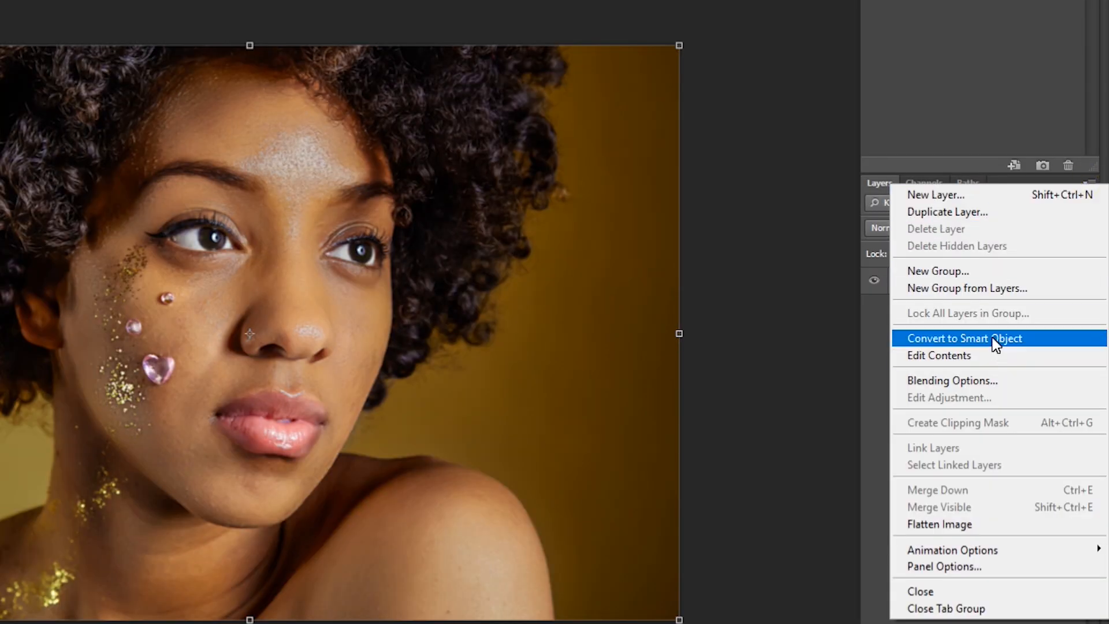
pyautogui.click(976, 212)
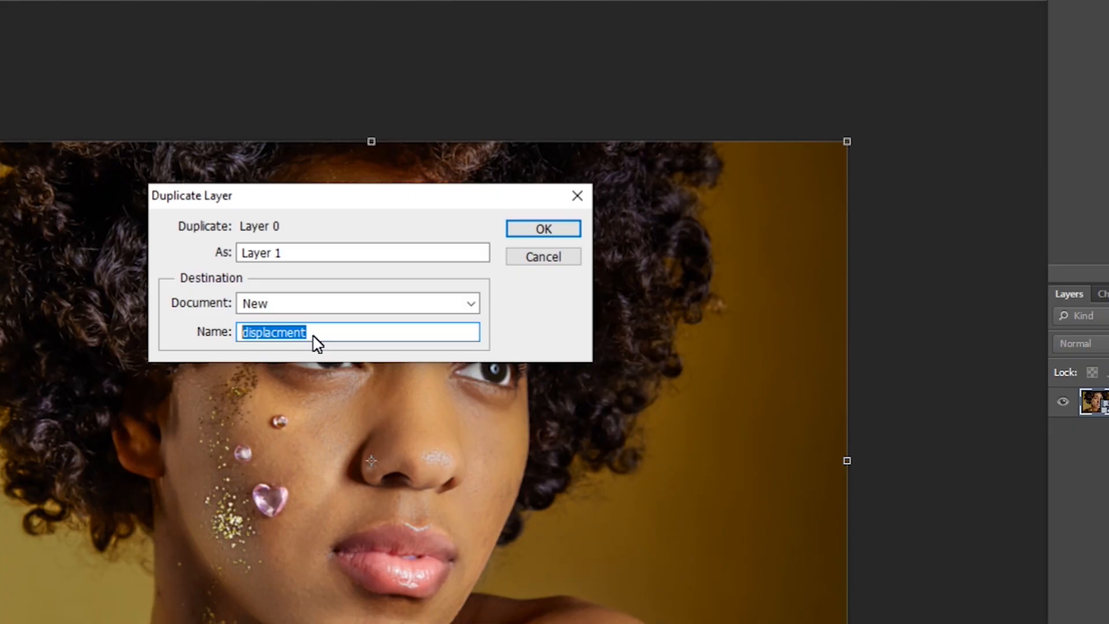
pyautogui.write('dis')
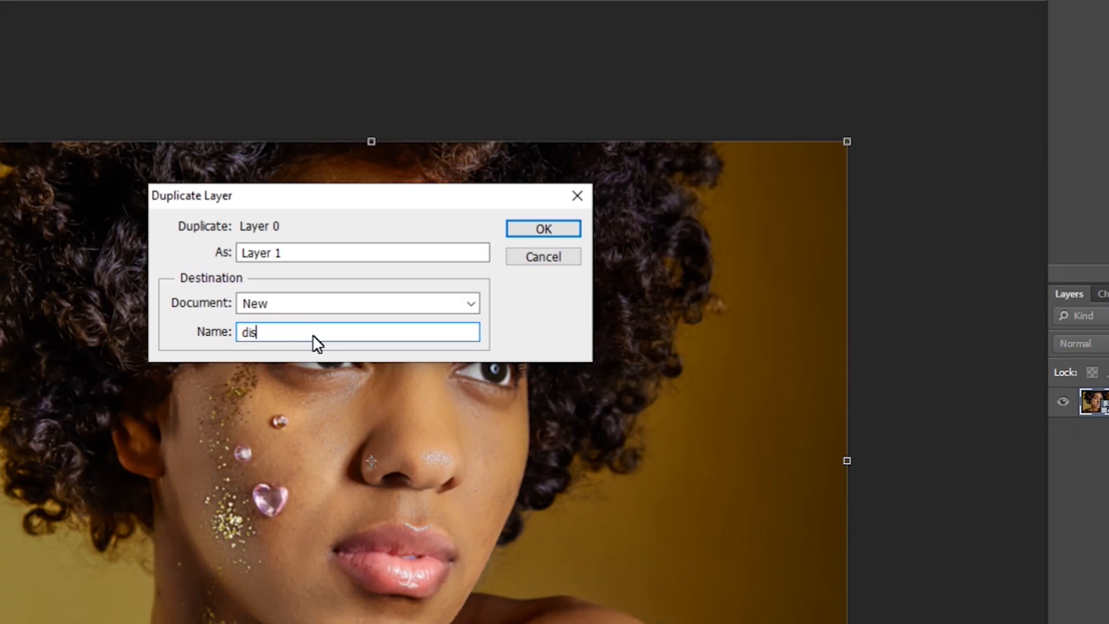
pyautogui.write('placement')
pyautogui.press('Return')
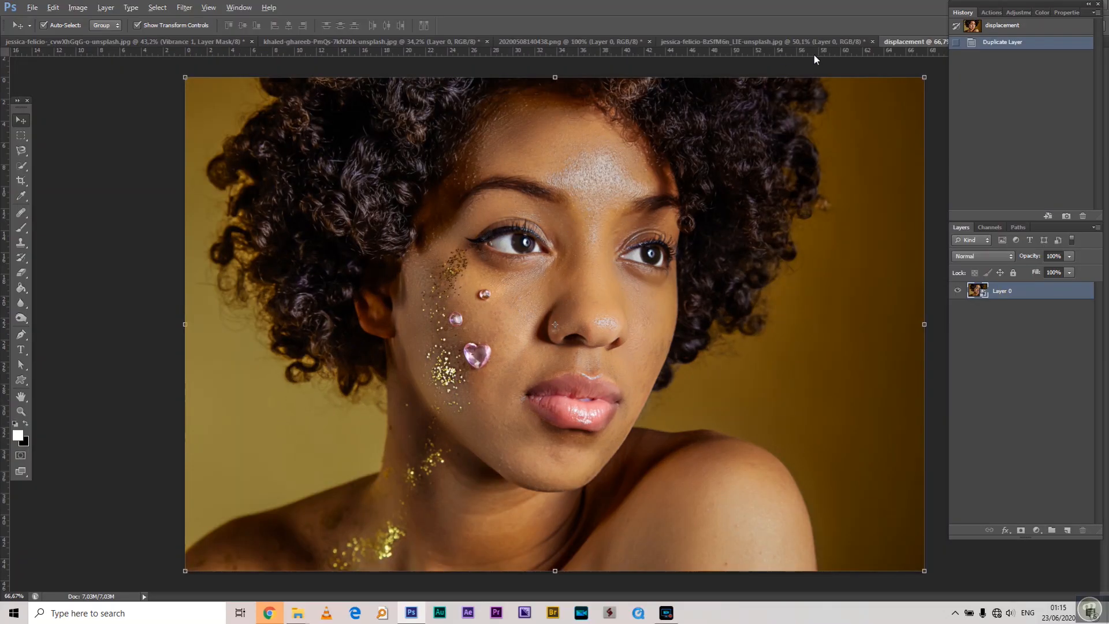
# Apply a Gaussian Blur with a 3.0 pixel radius to Layer 0 and add a Black & White adjustment layer above it
pyautogui.scroll(-2, 813, 101)
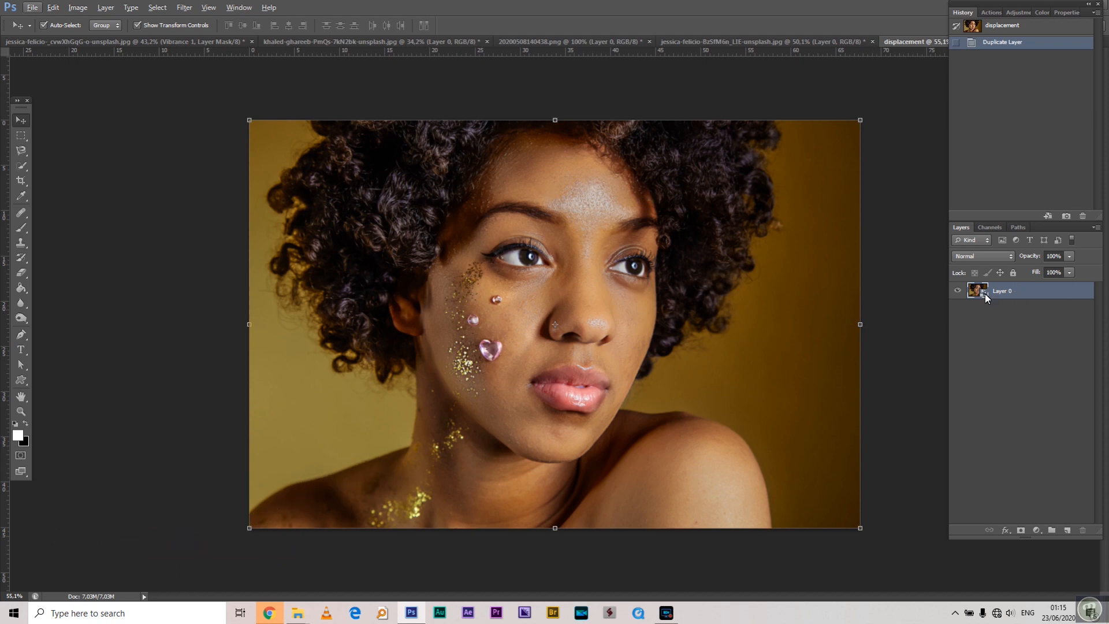
pyautogui.click(184, 8)
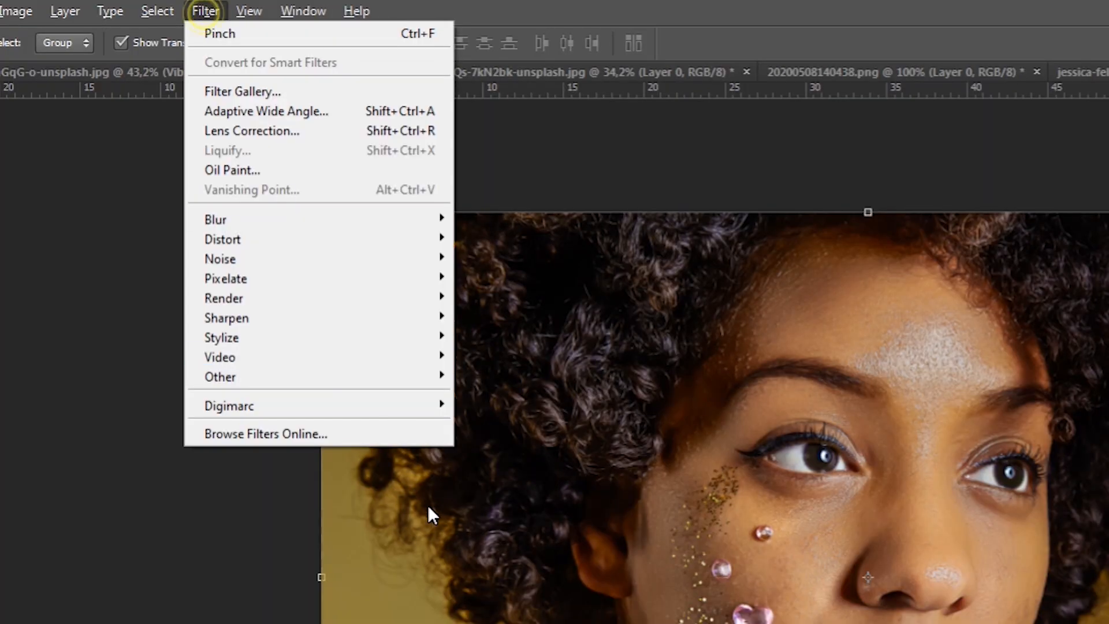
pyautogui.moveTo(323, 221)
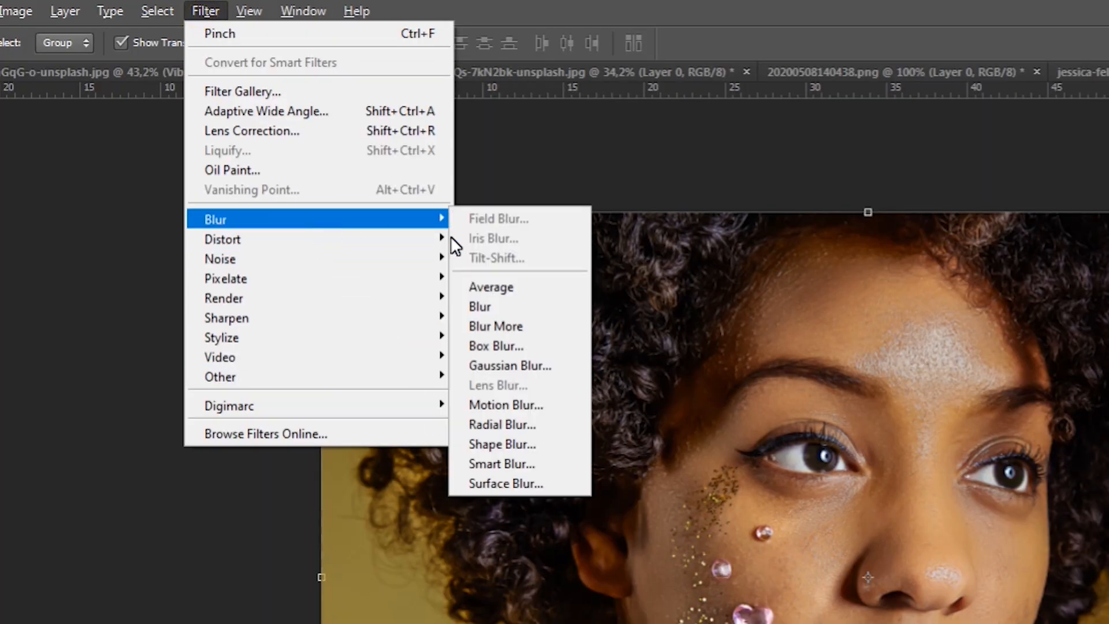
pyautogui.click(535, 365)
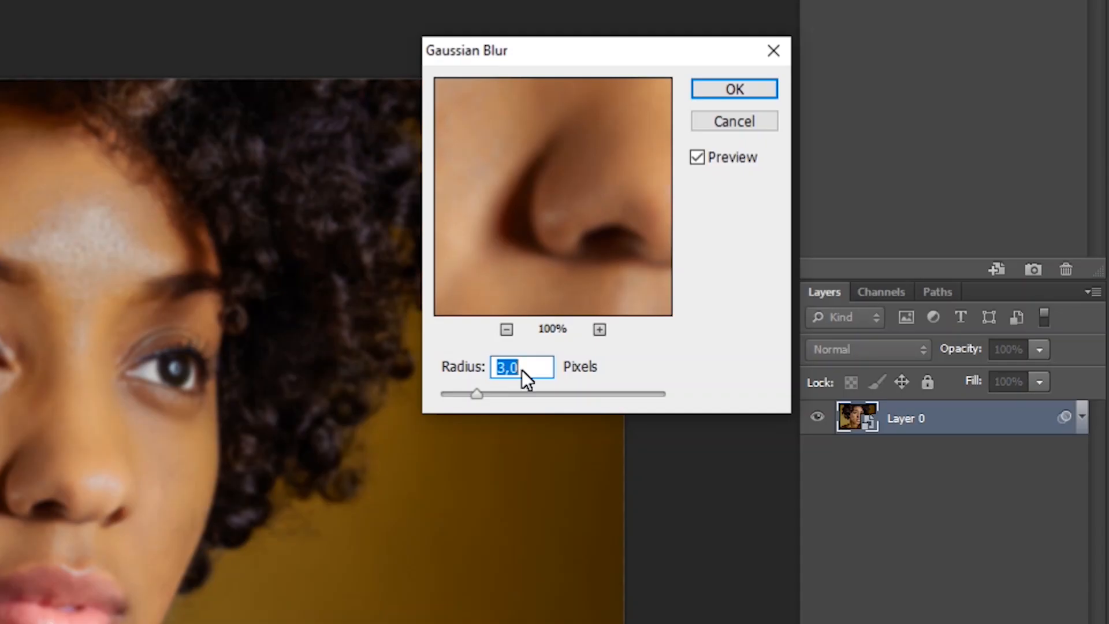
pyautogui.click(736, 88)
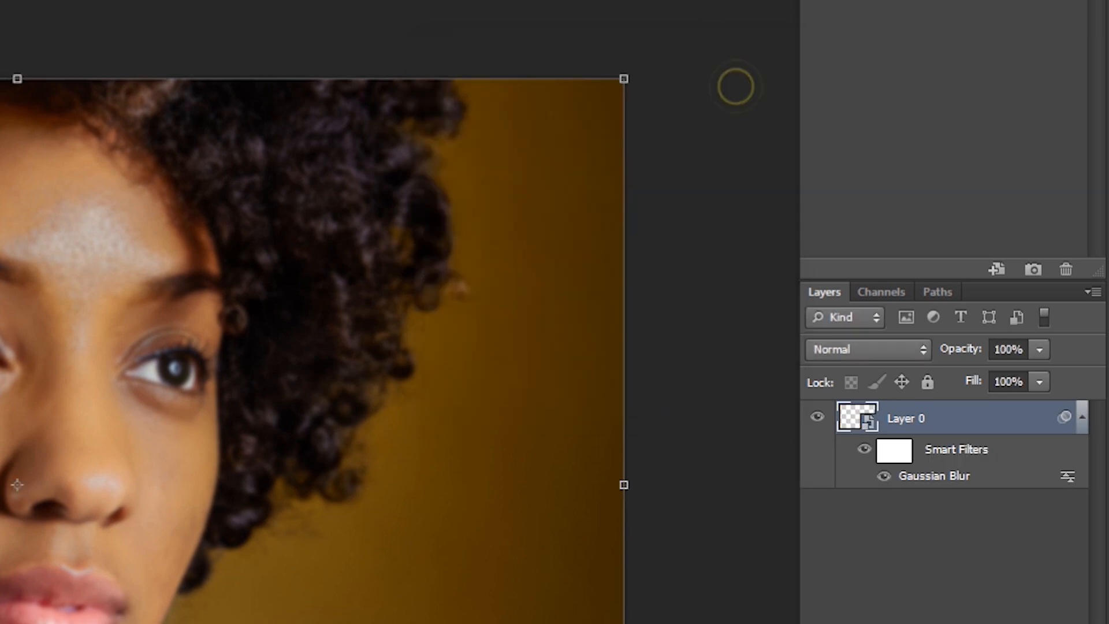
pyautogui.click(1036, 530)
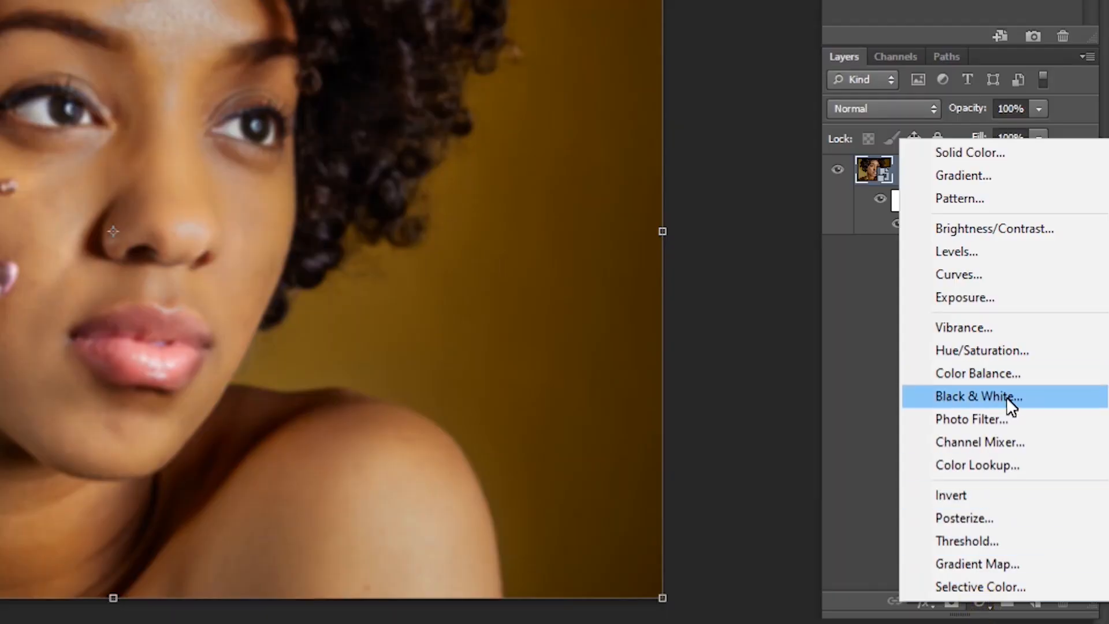
pyautogui.click(1006, 397)
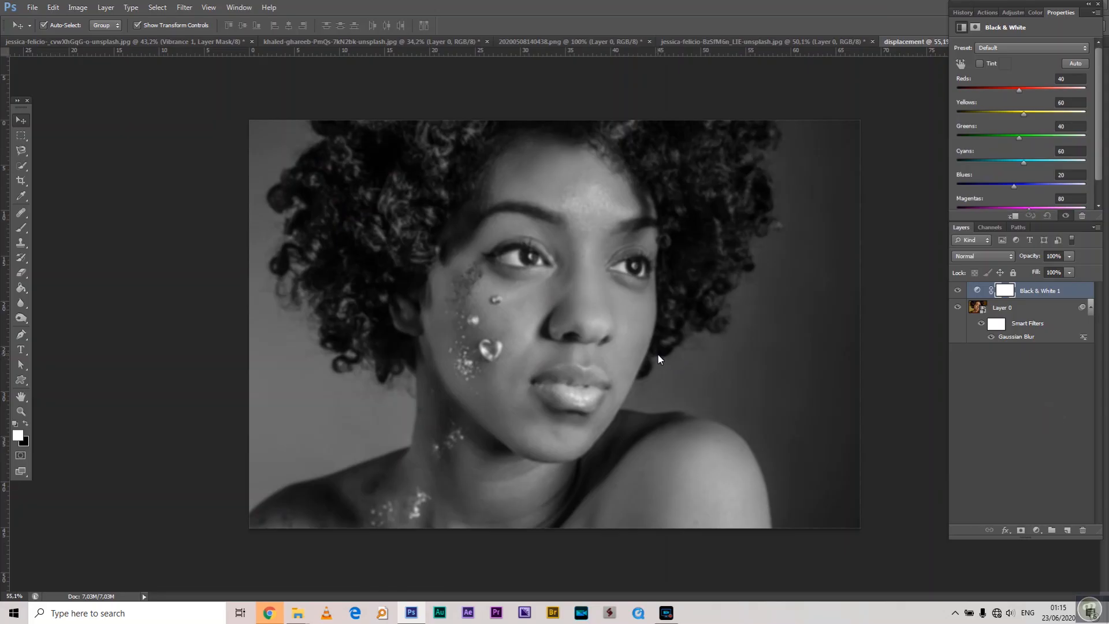
# Save the document as displacement.psd in the FINI folder in Photoshop format with Maximize Compatibility, and close it
pyautogui.hotkey('ctrl', 'shift', 's')
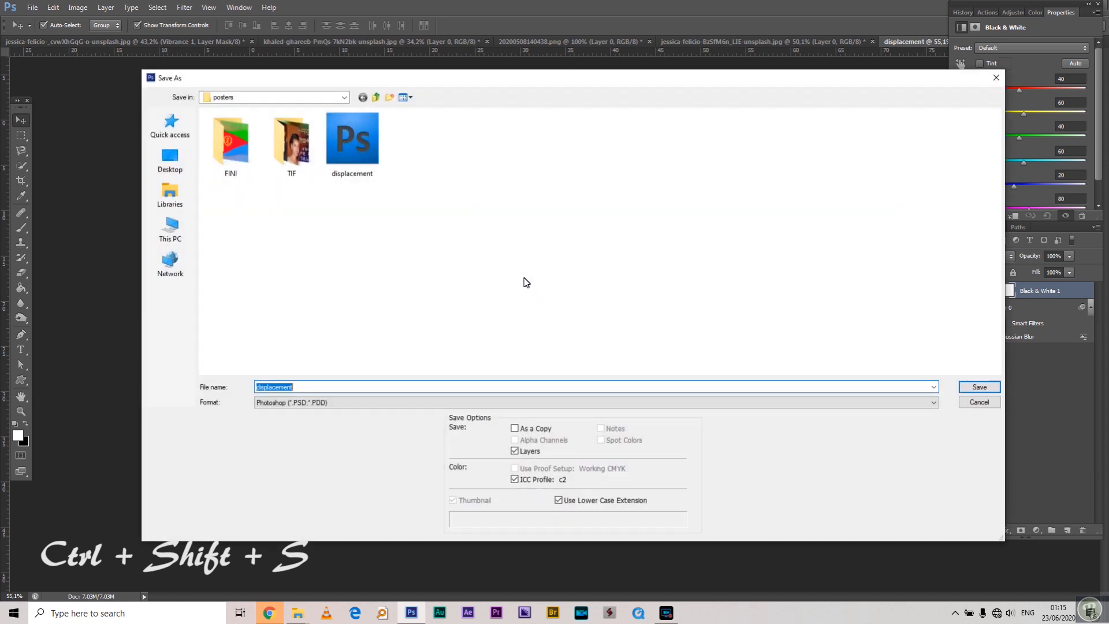
pyautogui.click(993, 80)
pyautogui.click(33, 7)
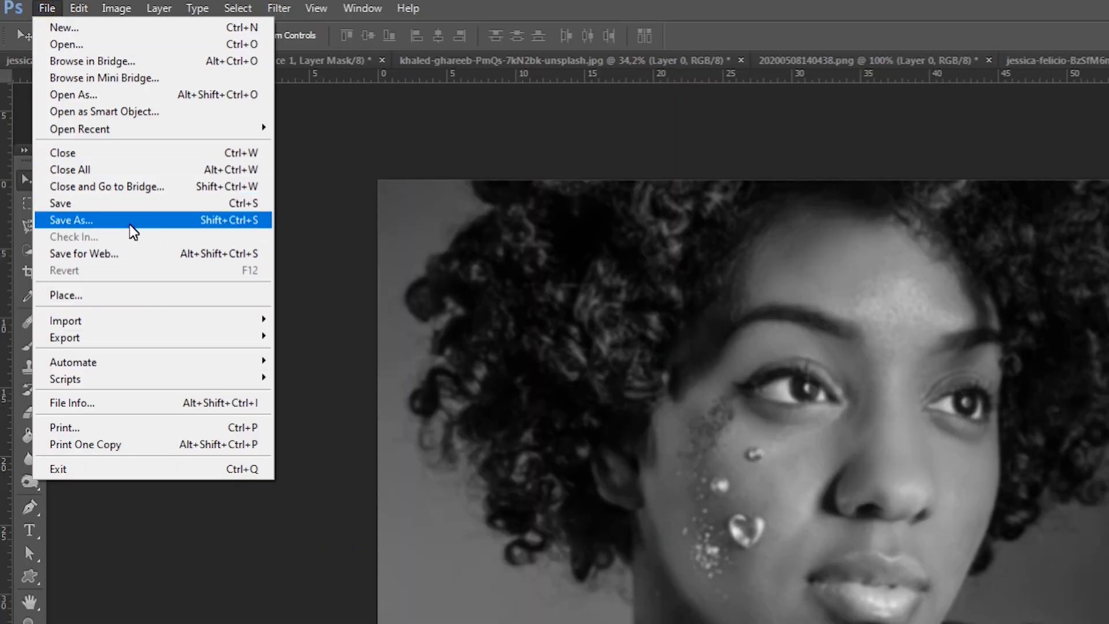
pyautogui.click(131, 225)
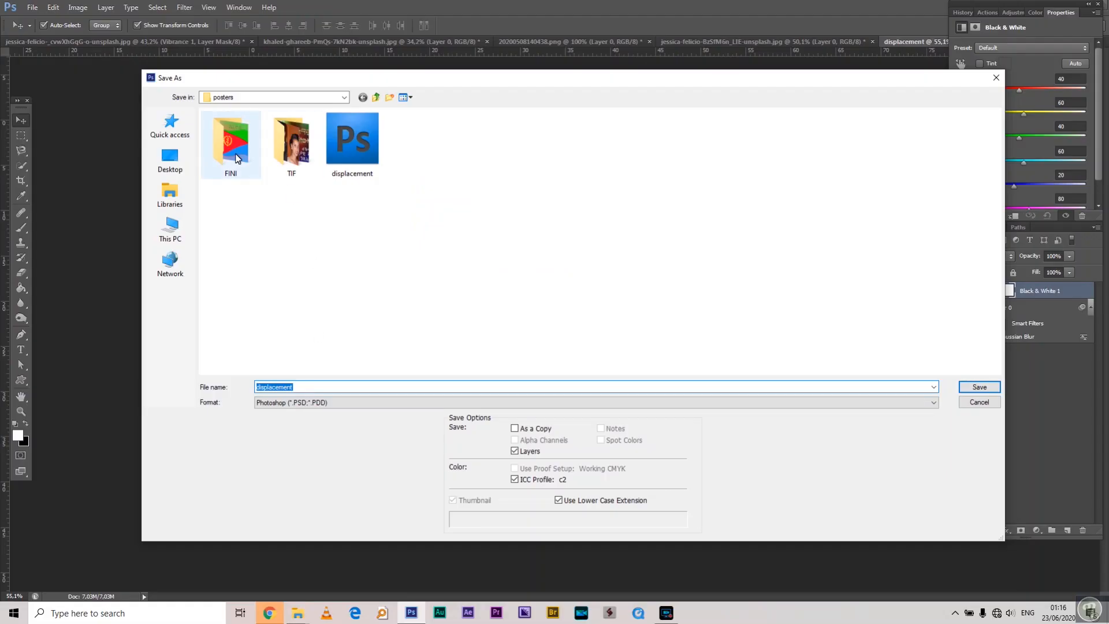
pyautogui.doubleClick(234, 155)
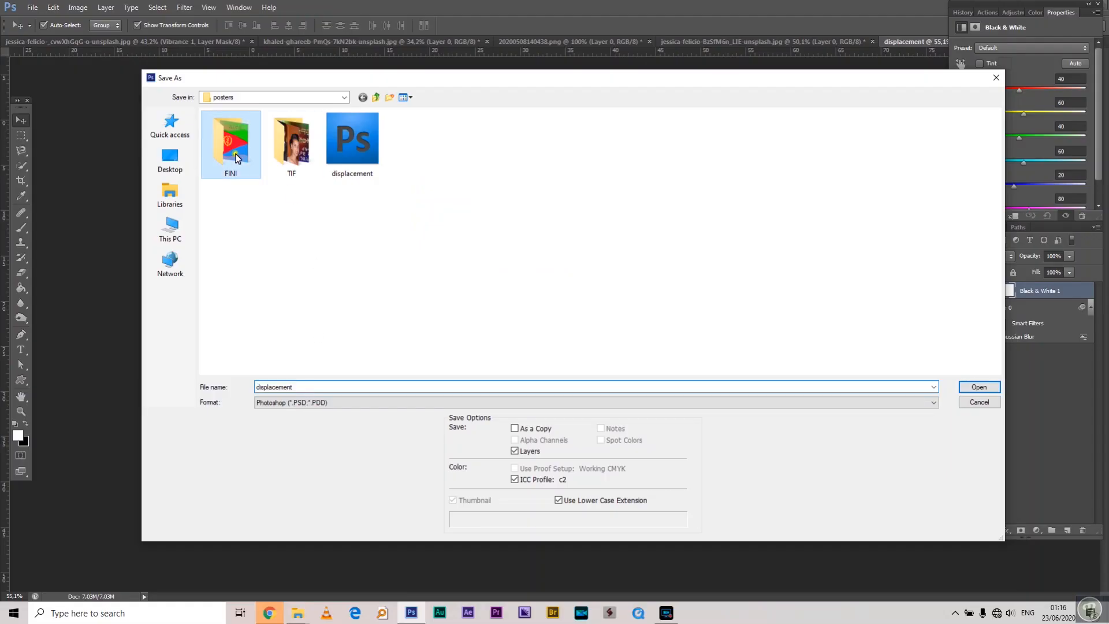
pyautogui.click(297, 404)
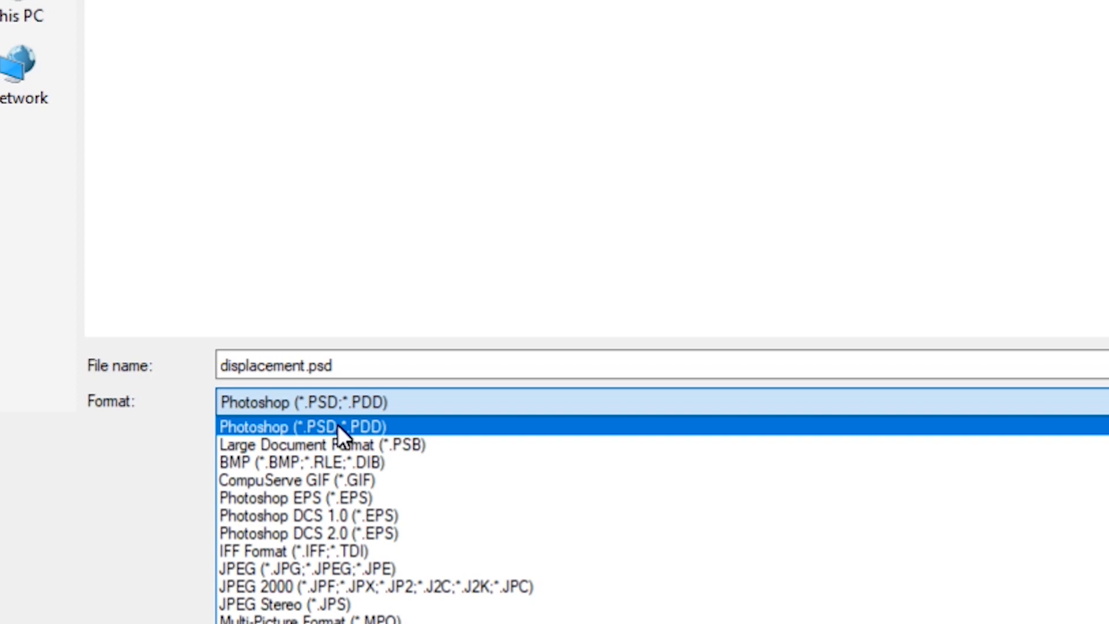
pyautogui.click(337, 428)
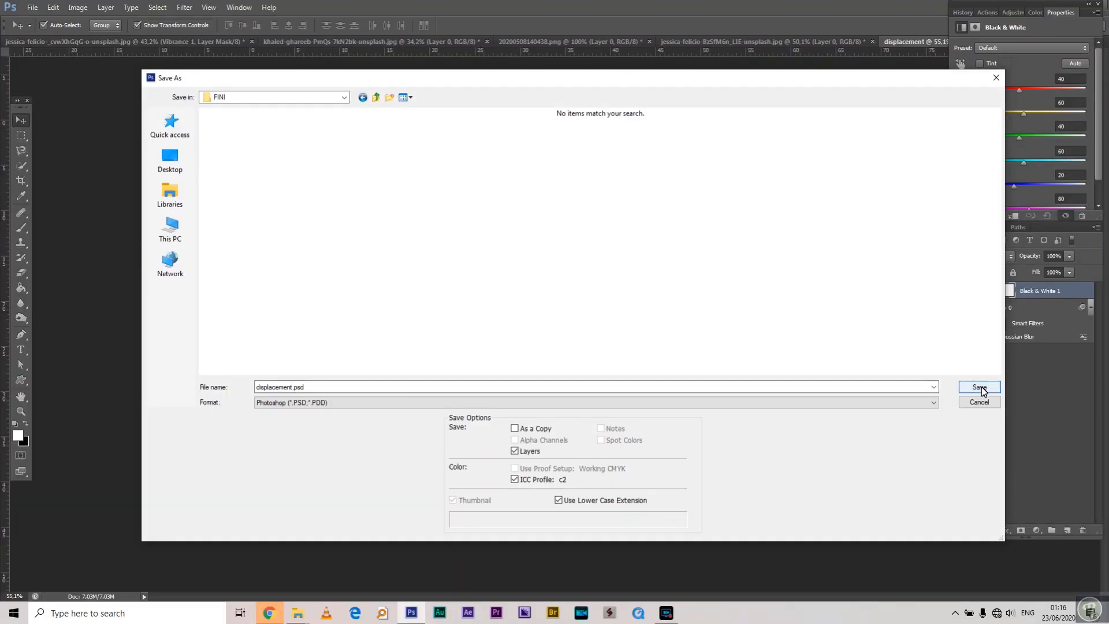
pyautogui.click(980, 388)
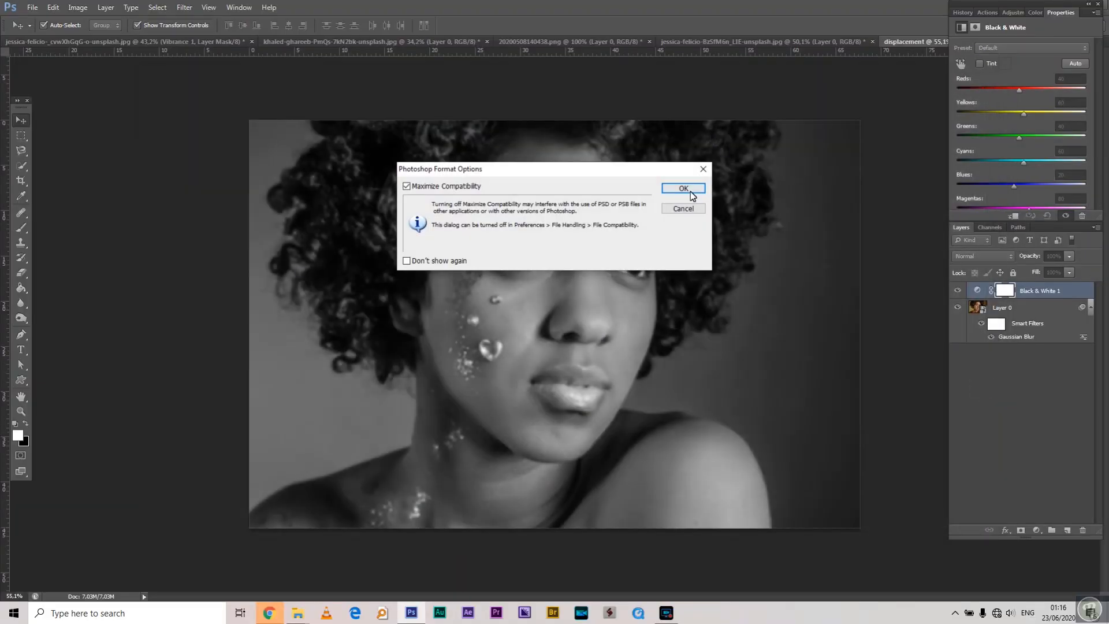
pyautogui.click(683, 189)
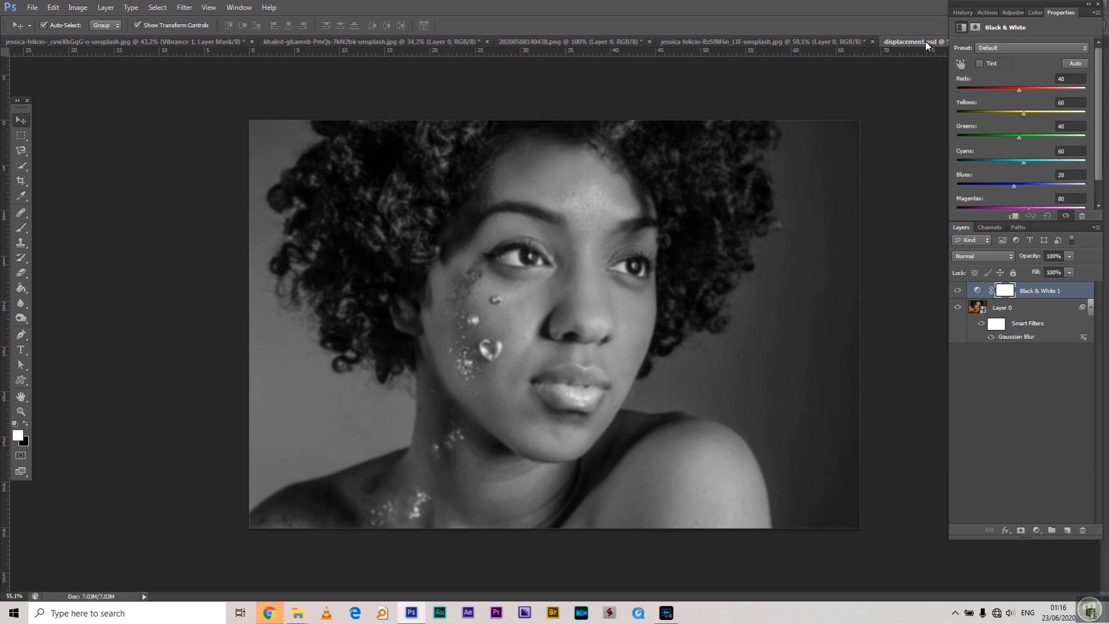
pyautogui.hotkey('ctrl', 'w')
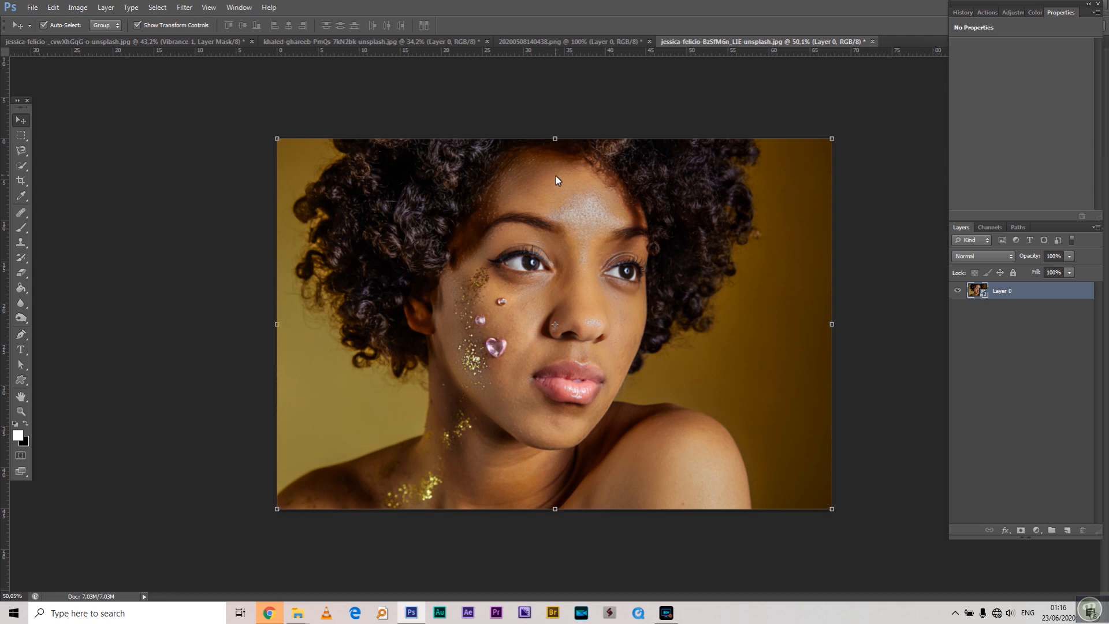
# Select the woman's face from forehead to chin with the Quick Selection tool
pyautogui.keyDown('alt'); pyautogui.scroll(1, 624, 257); pyautogui.keyUp('alt')
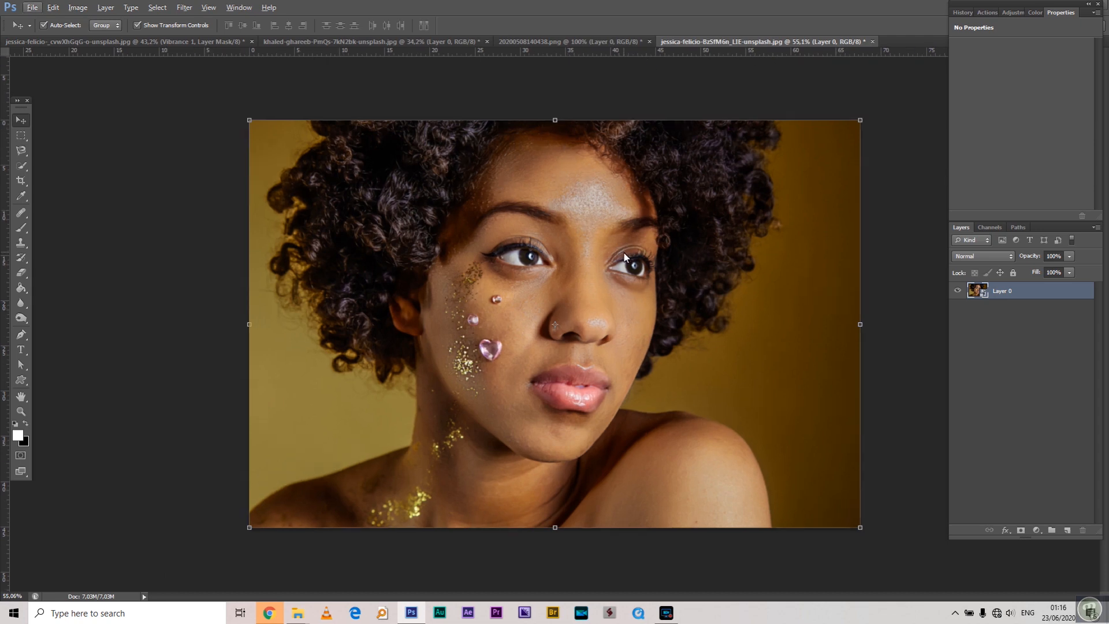
pyautogui.keyDown('alt'); pyautogui.scroll(2, 520, 125); pyautogui.keyUp('alt')
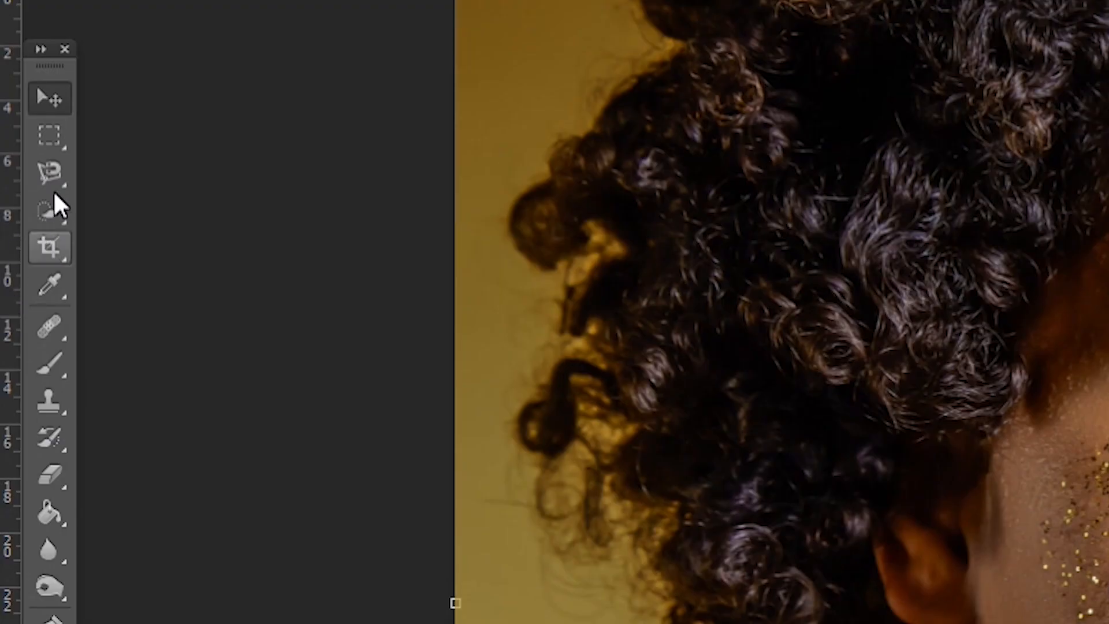
pyautogui.click(50, 204)
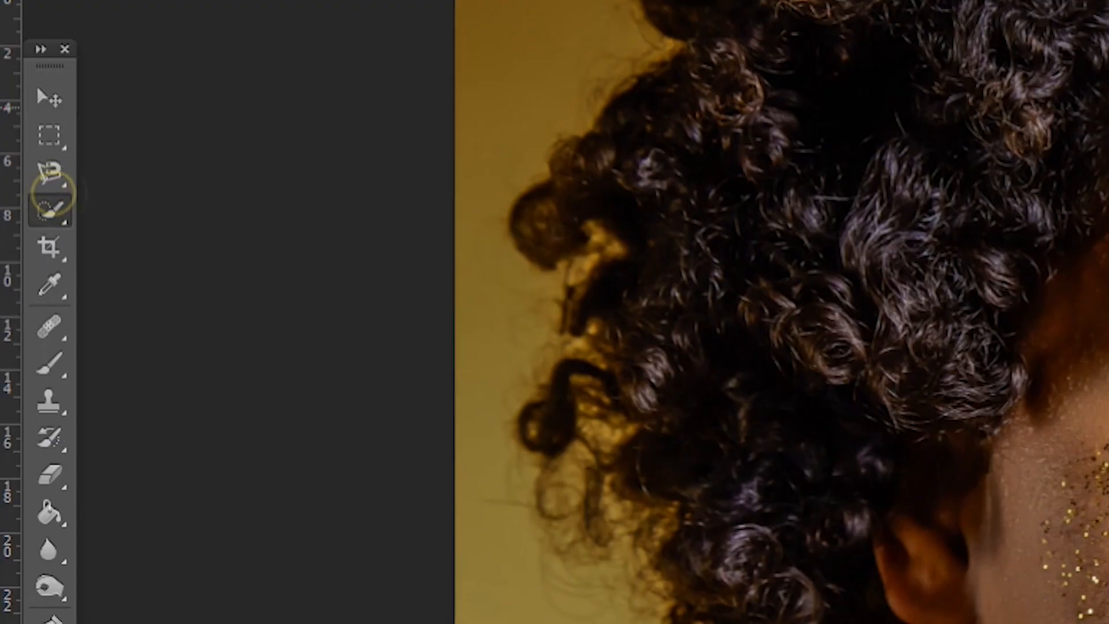
pyautogui.moveTo(548, 121)
pyautogui.mouseDown()
pyautogui.moveTo(598, 152)
pyautogui.moveTo(619, 214)
pyautogui.mouseUp()
pyautogui.moveTo(630, 289)
pyautogui.mouseDown()
pyautogui.moveTo(627, 369)
pyautogui.moveTo(518, 463)
pyautogui.moveTo(529, 469)
pyautogui.moveTo(476, 444)
pyautogui.moveTo(421, 332)
pyautogui.mouseUp()
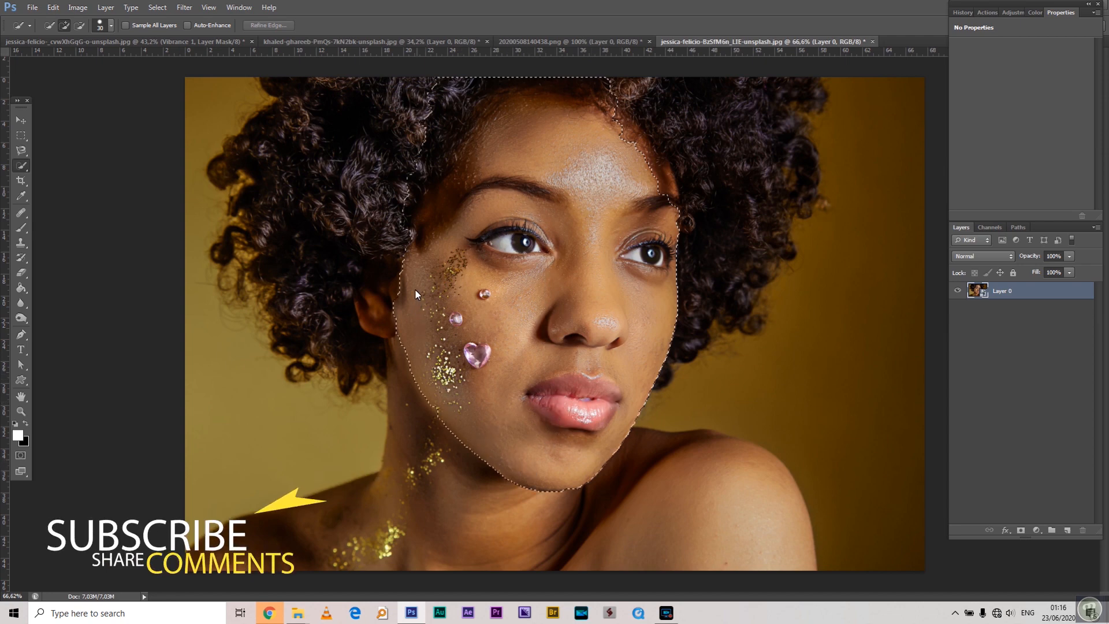
# Correct the face selection's edge along the jaw, the far cheek and the forehead hairline
pyautogui.scroll(3, 442, 390)
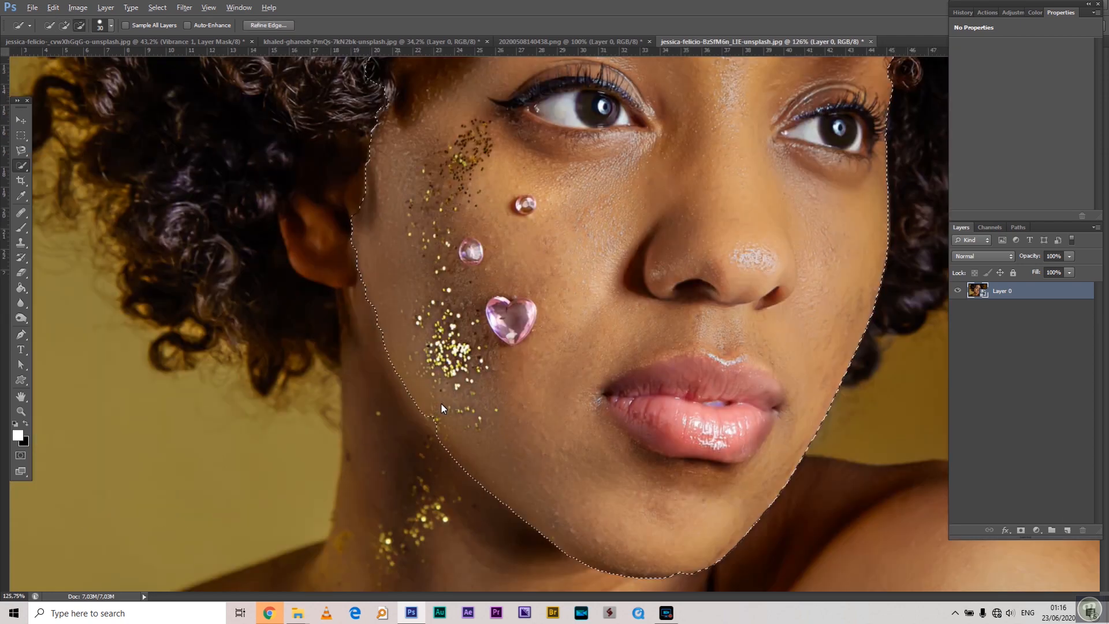
pyautogui.scroll(1, 441, 405)
pyautogui.moveTo(442, 431); pyautogui.dragTo(437, 421)
pyautogui.moveTo(869, 135)
pyautogui.mouseDown()
pyautogui.moveTo(812, 287)
pyautogui.moveTo(818, 458)
pyautogui.mouseUp()
pyautogui.moveTo(841, 210)
pyautogui.mouseDown()
pyautogui.moveTo(843, 265)
pyautogui.moveTo(831, 240)
pyautogui.mouseUp()
pyautogui.moveTo(766, 144); pyautogui.dragTo(777, 203)
pyautogui.moveTo(640, 175); pyautogui.dragTo(729, 191)
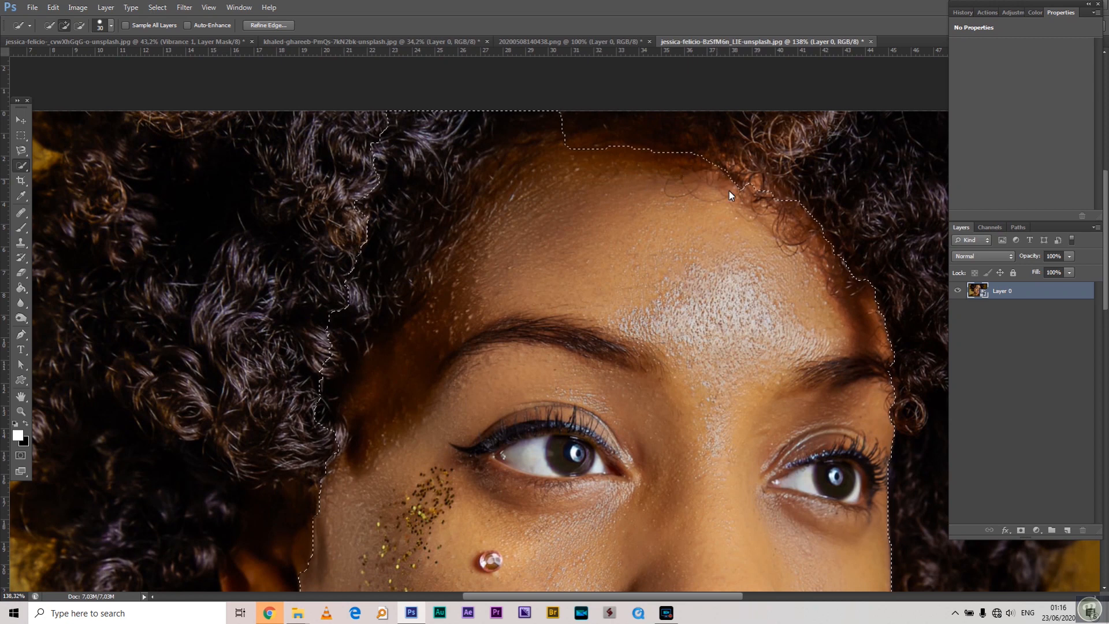
# Subtract the hair above the ear-side temple from the selection and fit the edge to the temple skin
pyautogui.moveTo(364, 189)
pyautogui.mouseDown()
pyautogui.moveTo(297, 425)
pyautogui.moveTo(316, 468)
pyautogui.moveTo(379, 315)
pyautogui.mouseUp()
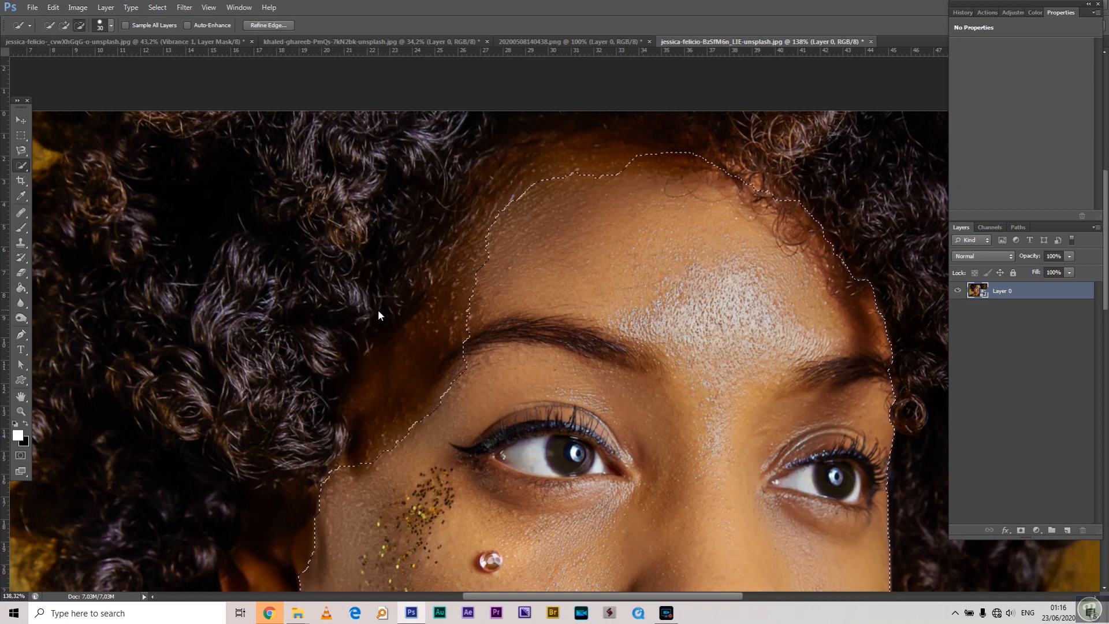
pyautogui.moveTo(485, 325); pyautogui.dragTo(423, 331)
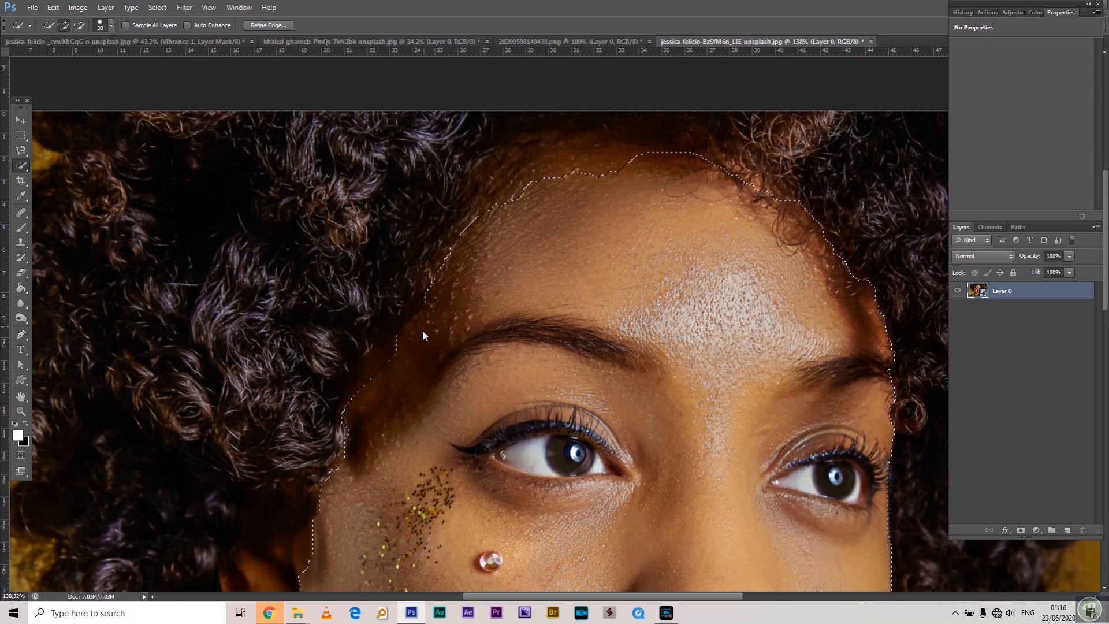
pyautogui.moveTo(458, 376)
pyautogui.keyDown('alt'); pyautogui.mouseDown()
pyautogui.moveTo(403, 399)
pyautogui.moveTo(397, 346)
pyautogui.moveTo(358, 386)
pyautogui.mouseUp(); pyautogui.keyUp('alt')
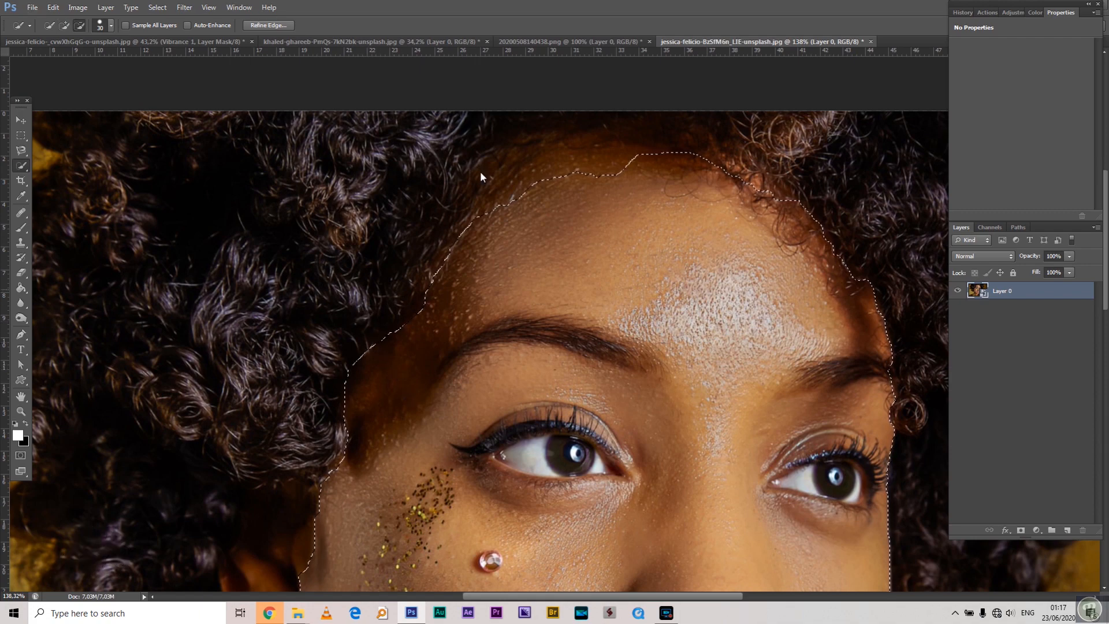
# Extend the selection over the upper forehead up to the hairline and clean up the ear-side edge
pyautogui.moveTo(554, 186)
pyautogui.mouseDown()
pyautogui.moveTo(551, 170)
pyautogui.moveTo(523, 164)
pyautogui.mouseUp()
pyautogui.moveTo(353, 476); pyautogui.dragTo(361, 243)
pyautogui.scroll(-1, 456, 354)
pyautogui.scroll(-8, 439, 341)
pyautogui.scroll(8, 555, 173)
pyautogui.moveTo(532, 103); pyautogui.dragTo(553, 325)
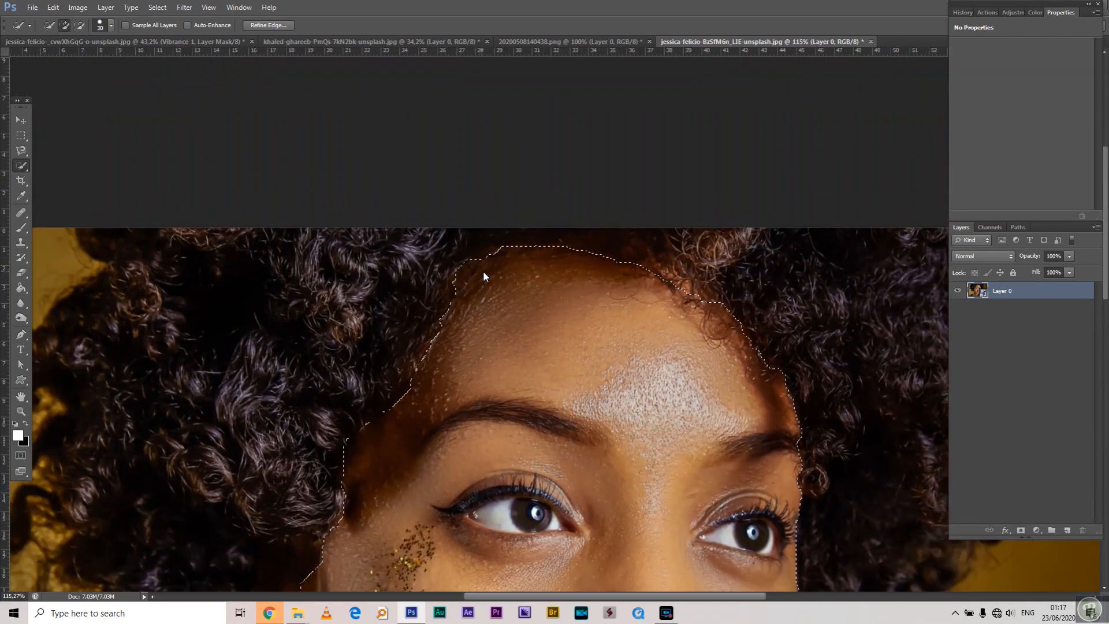
pyautogui.scroll(-4, 642, 251)
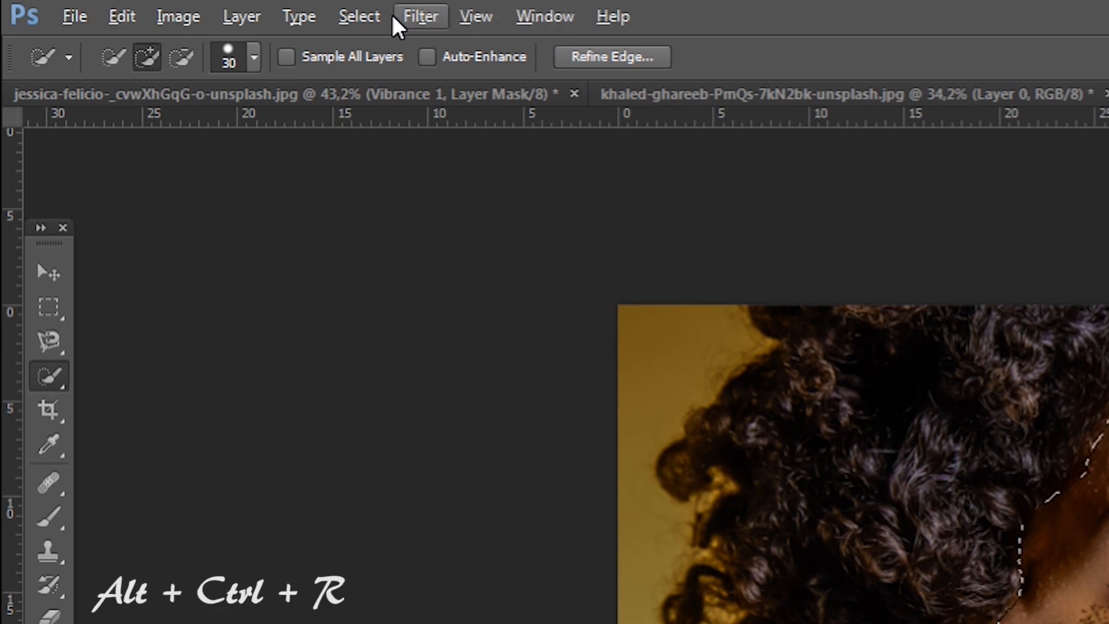
# Refine the face selection's edge by brushing along the ear-side temple and cheek, the top hairline and the far temple
pyautogui.click(353, 18)
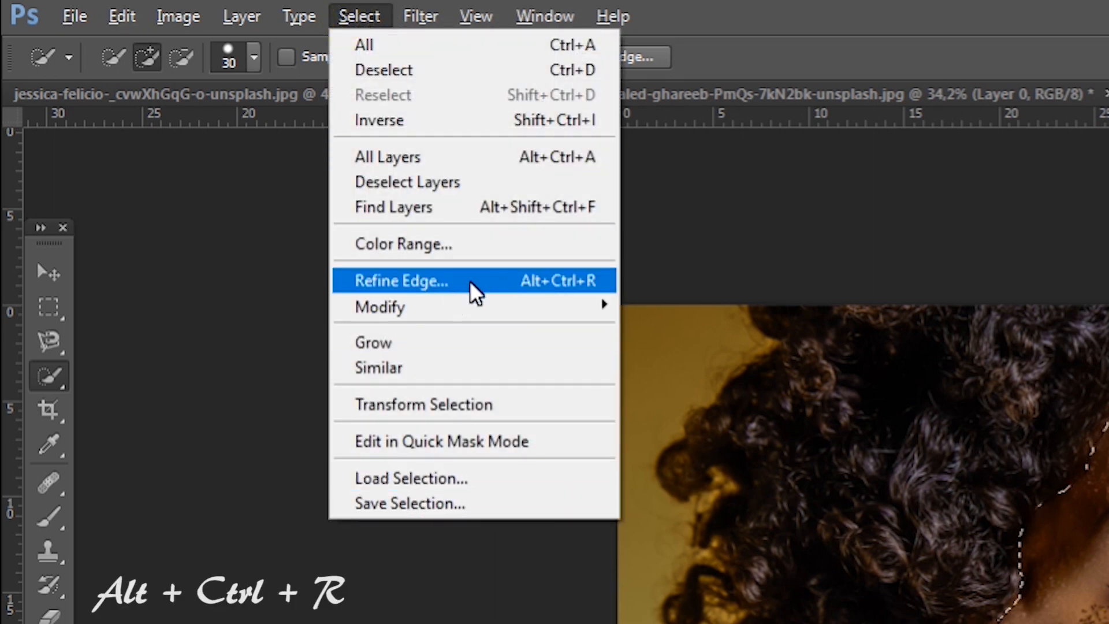
pyautogui.click(568, 295)
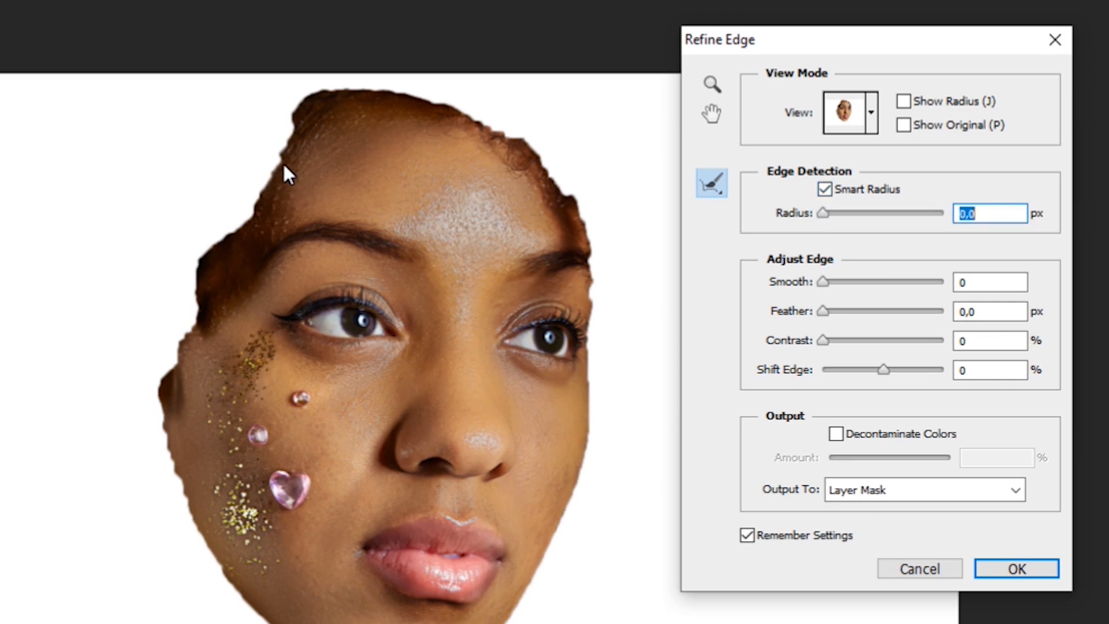
pyautogui.moveTo(296, 114)
pyautogui.mouseDown()
pyautogui.moveTo(263, 182)
pyautogui.moveTo(202, 245)
pyautogui.mouseUp()
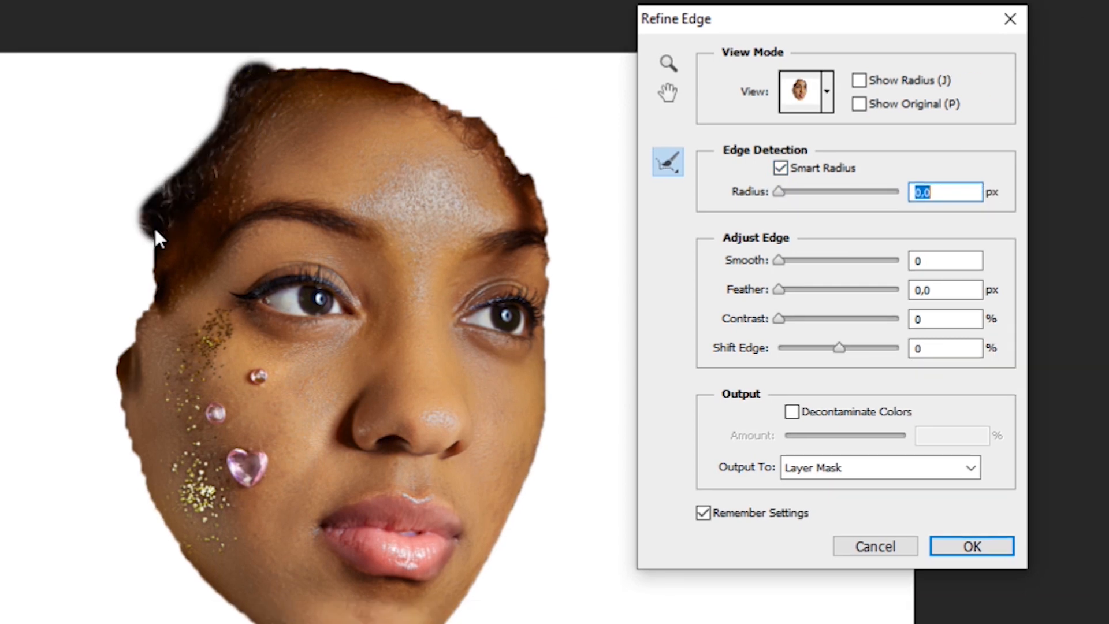
pyautogui.moveTo(119, 409); pyautogui.dragTo(119, 426)
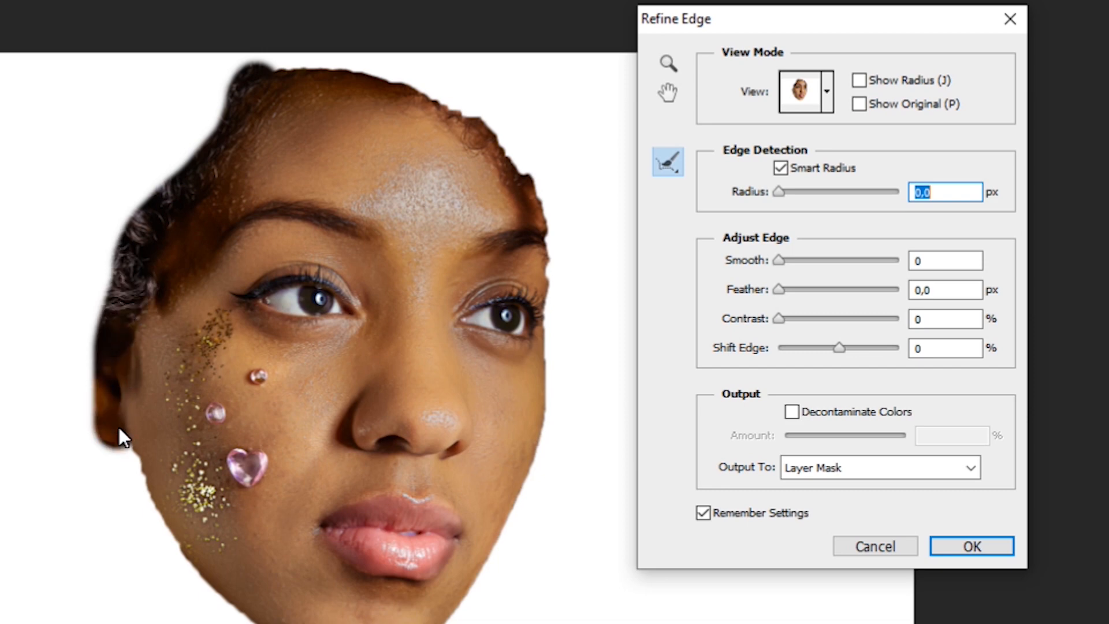
pyautogui.moveTo(297, 67); pyautogui.dragTo(357, 76)
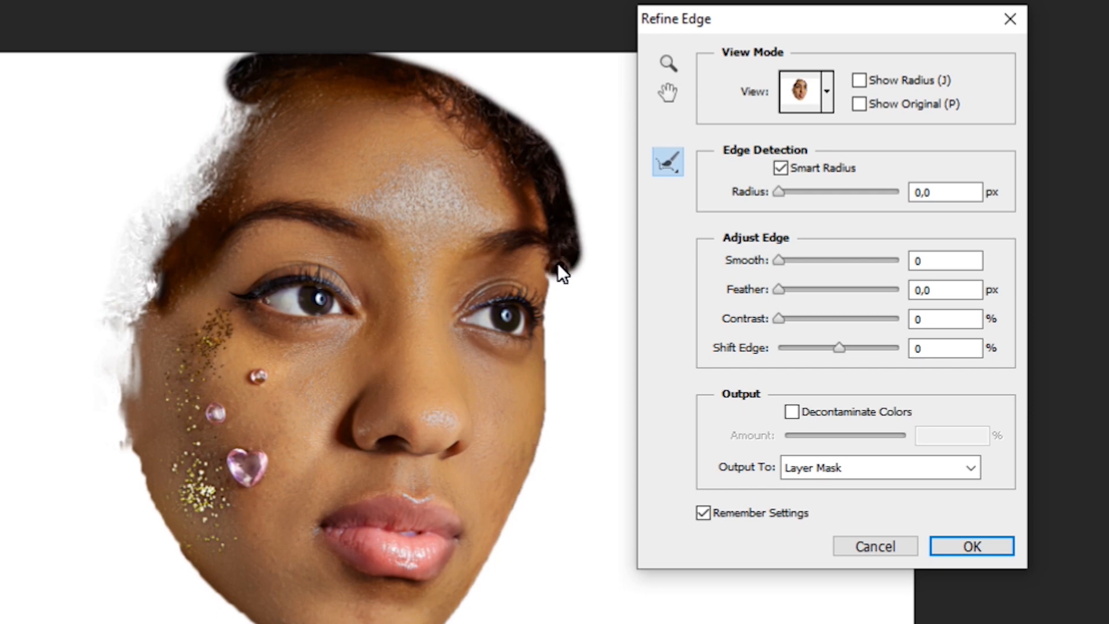
pyautogui.moveTo(566, 258); pyautogui.dragTo(578, 233)
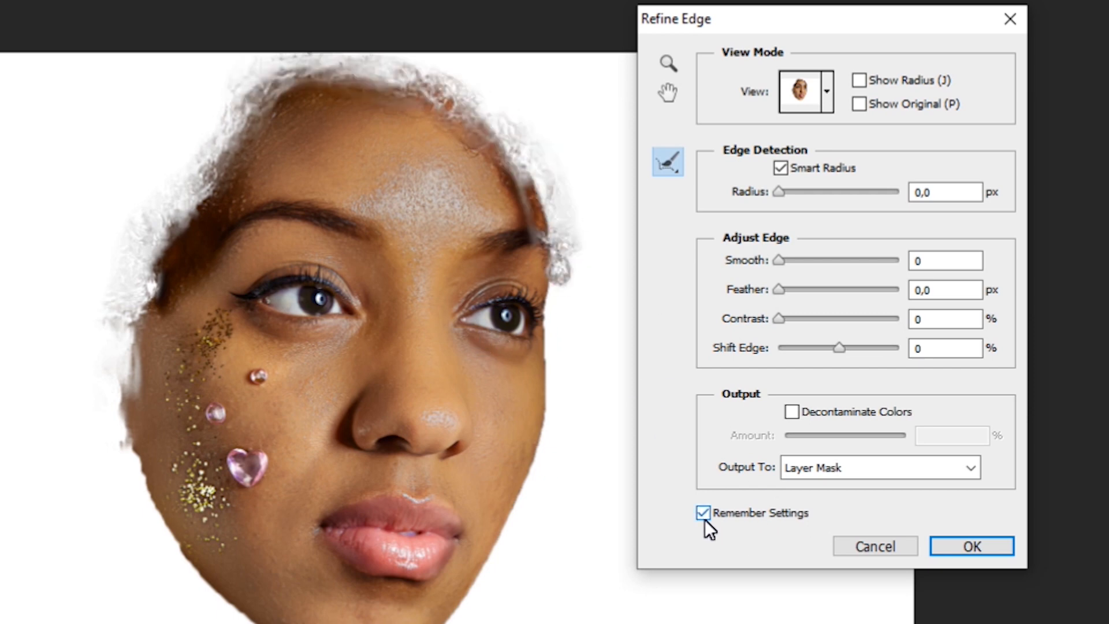
# Output the refined face selection as a layer mask on the portrait layer
pyautogui.click(879, 473)
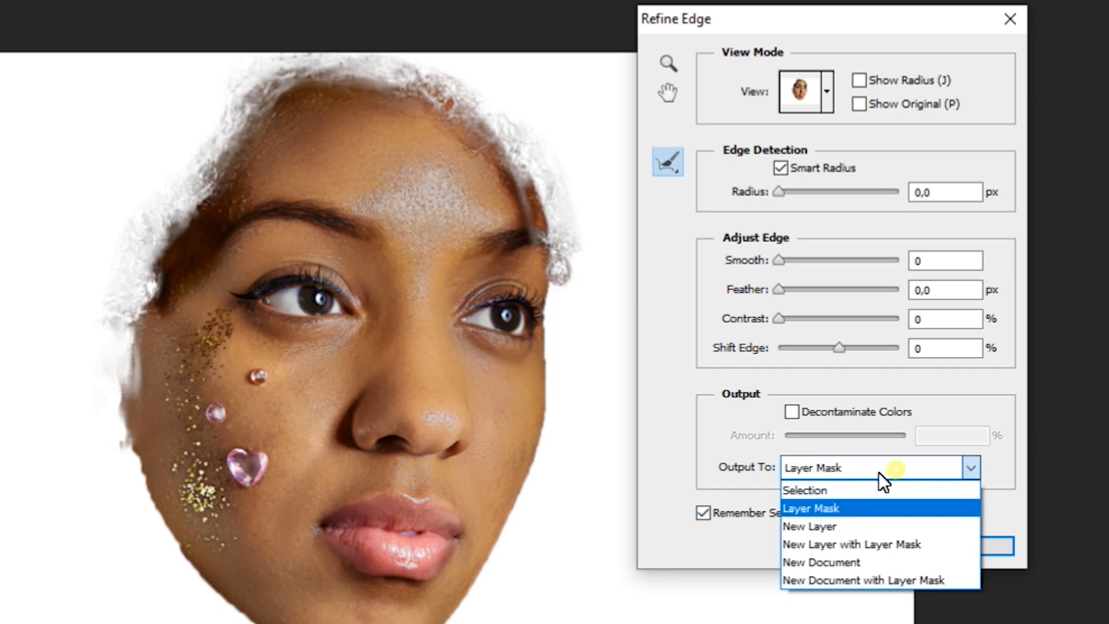
pyautogui.click(846, 508)
pyautogui.click(973, 546)
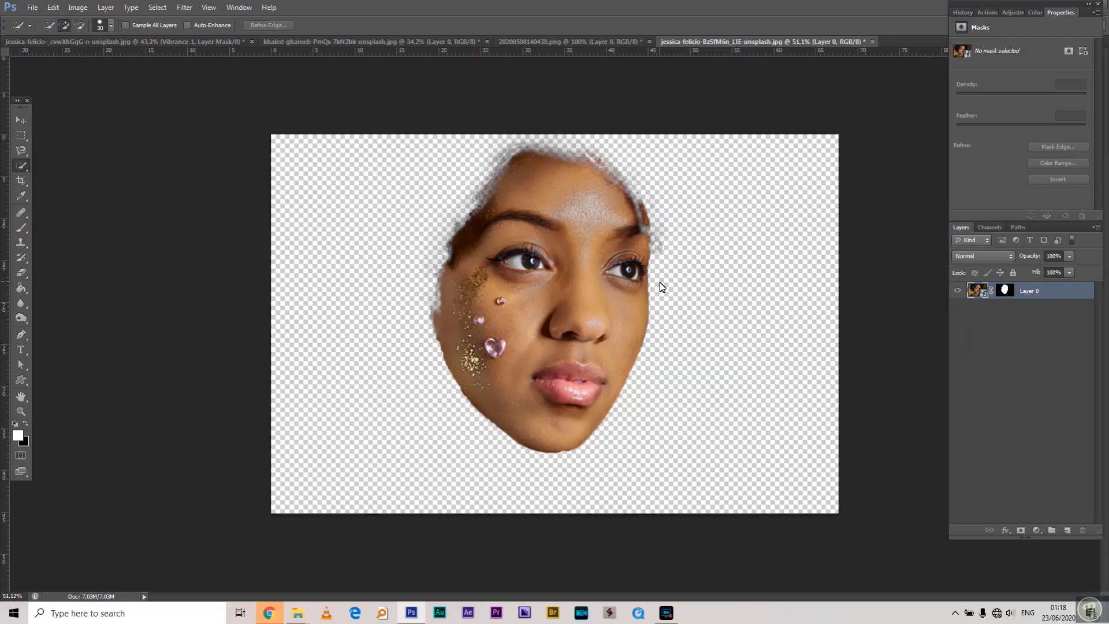
# Add a Black & White adjustment layer and move the face mask from the portrait layer onto it, replacing its blank mask
pyautogui.click(1038, 530)
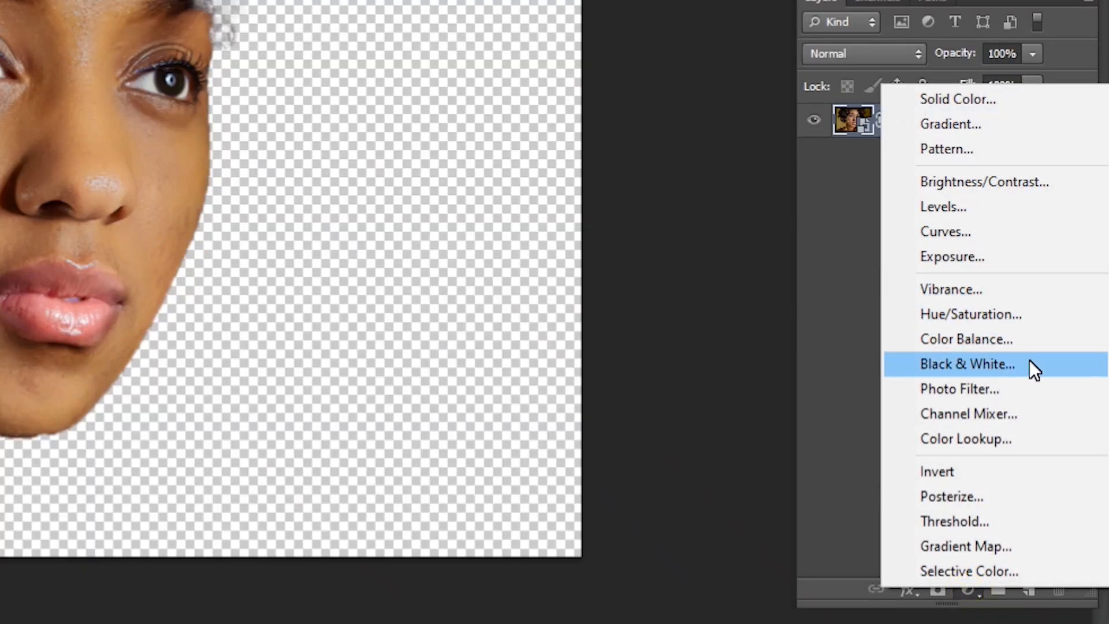
pyautogui.click(1030, 359)
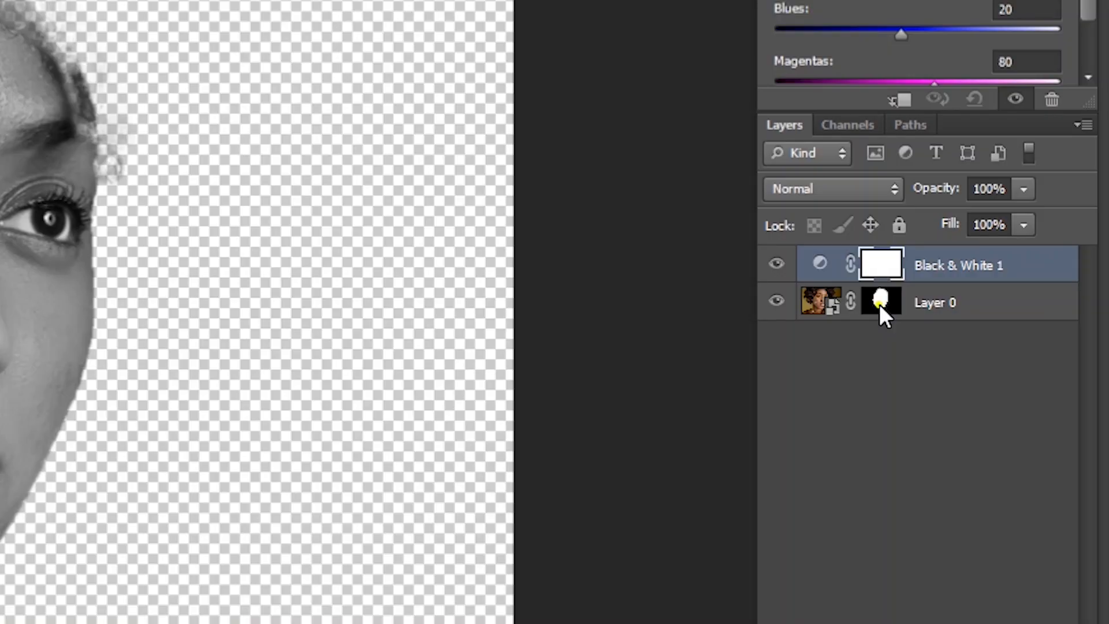
pyautogui.moveTo(1006, 309); pyautogui.dragTo(1009, 290)
pyautogui.moveTo(889, 265)
pyautogui.mouseDown()
pyautogui.moveTo(876, 264)
pyautogui.moveTo(886, 262)
pyautogui.mouseUp()
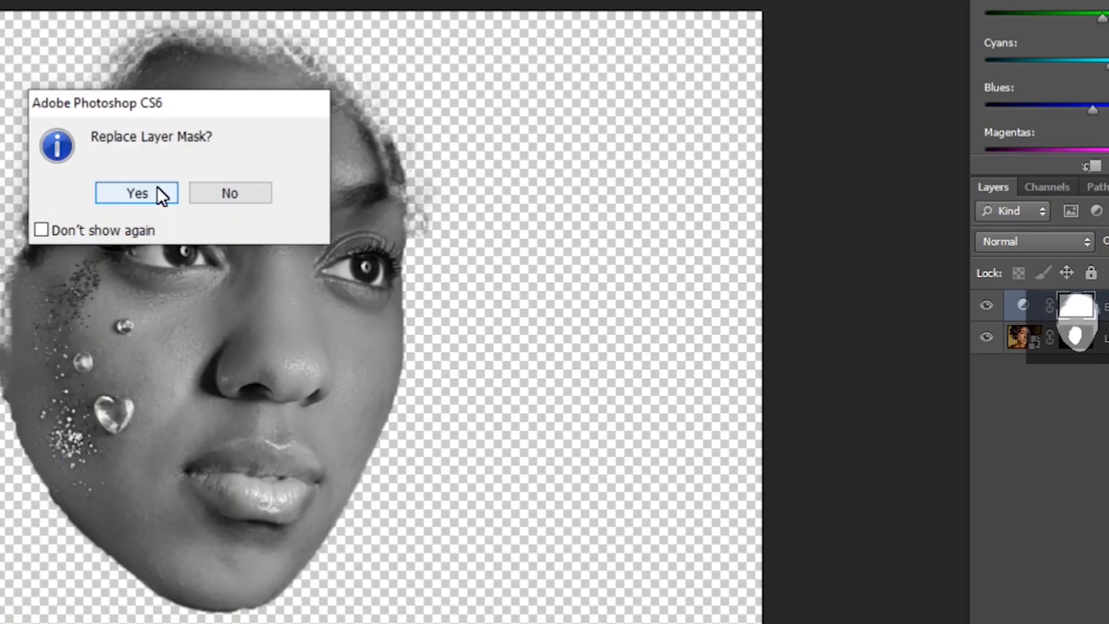
pyautogui.click(157, 188)
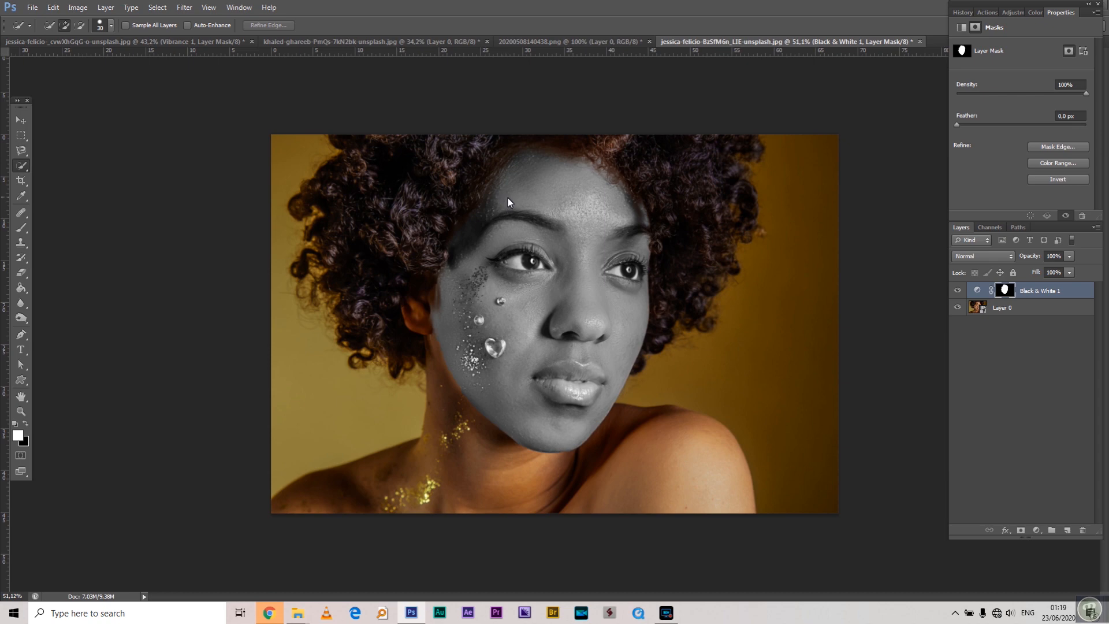
# Erase the Black & White mask over both eyes with the Eraser tool at 41% opacity to restore their colour
pyautogui.press('z')
pyautogui.moveTo(457, 213); pyautogui.dragTo(518, 246)
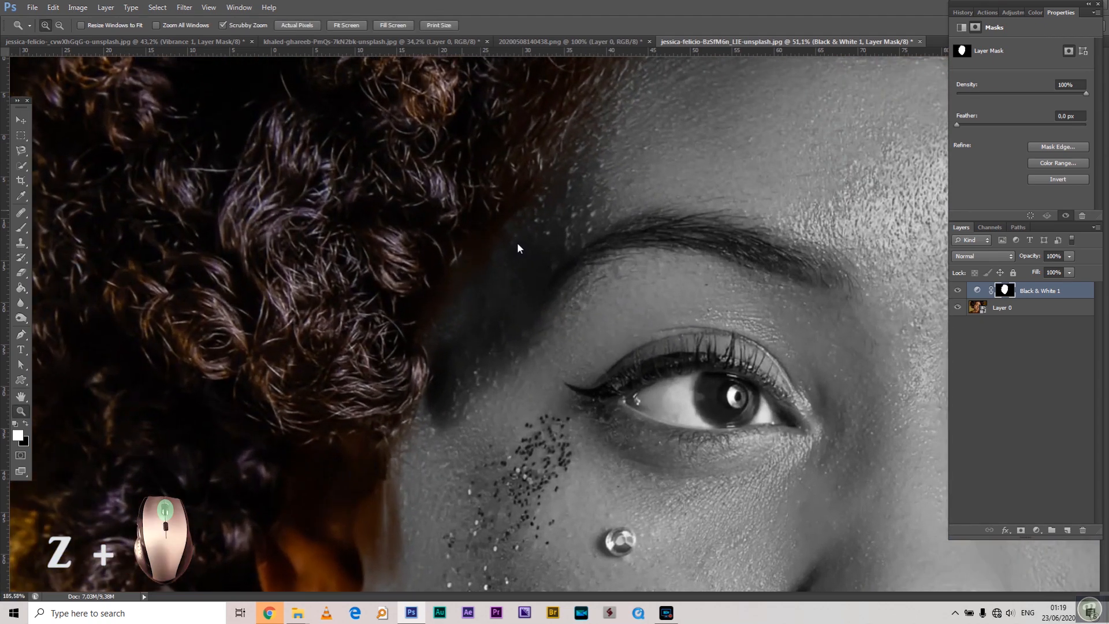
pyautogui.press('w')
pyautogui.moveTo(763, 428); pyautogui.dragTo(503, 331)
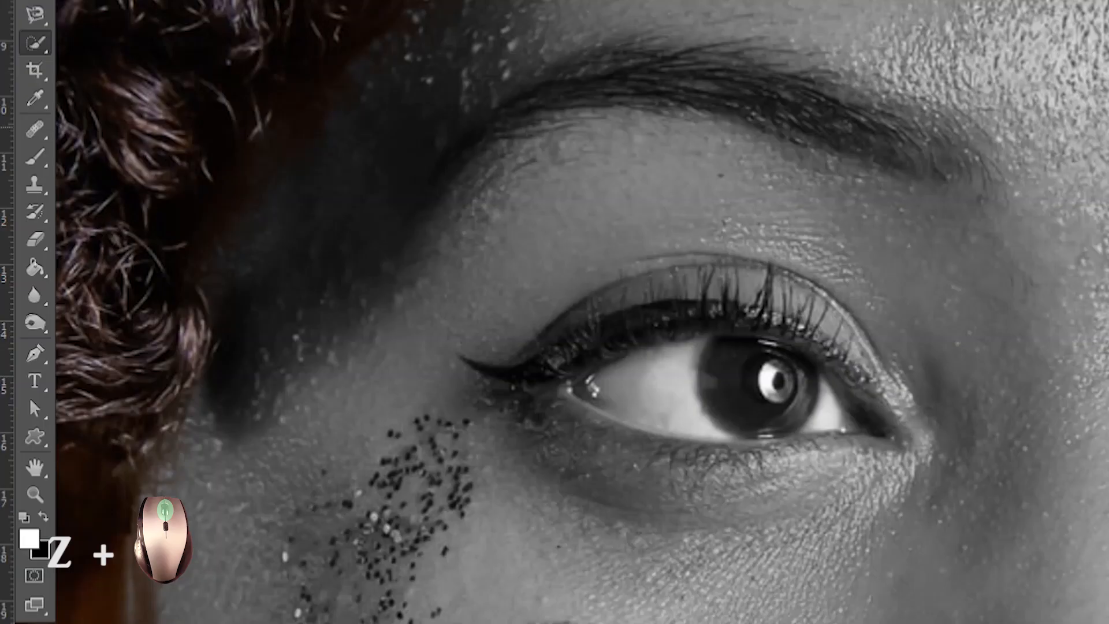
pyautogui.click(21, 273)
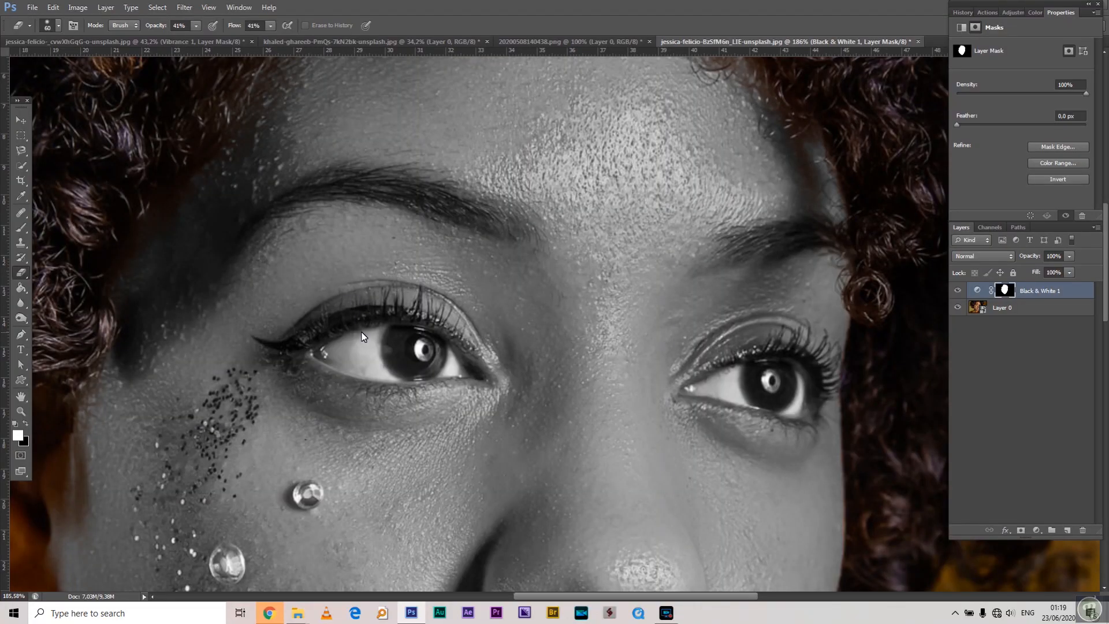
pyautogui.moveTo(361, 332)
pyautogui.mouseDown()
pyautogui.moveTo(427, 345)
pyautogui.moveTo(466, 374)
pyautogui.mouseUp()
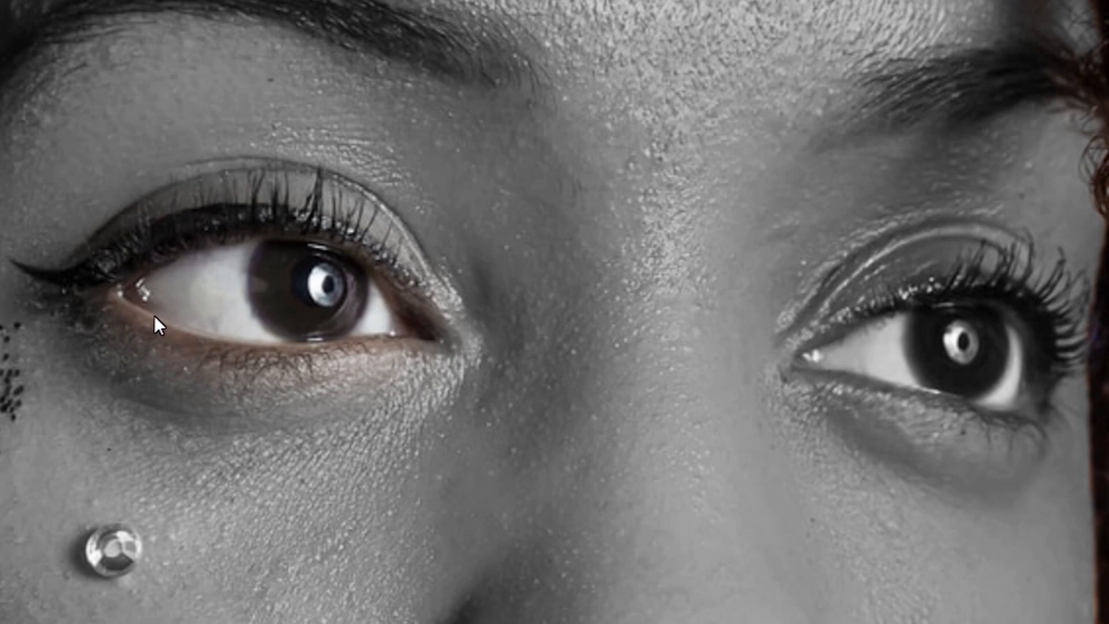
pyautogui.moveTo(189, 278)
pyautogui.mouseDown()
pyautogui.moveTo(332, 299)
pyautogui.moveTo(291, 293)
pyautogui.mouseUp()
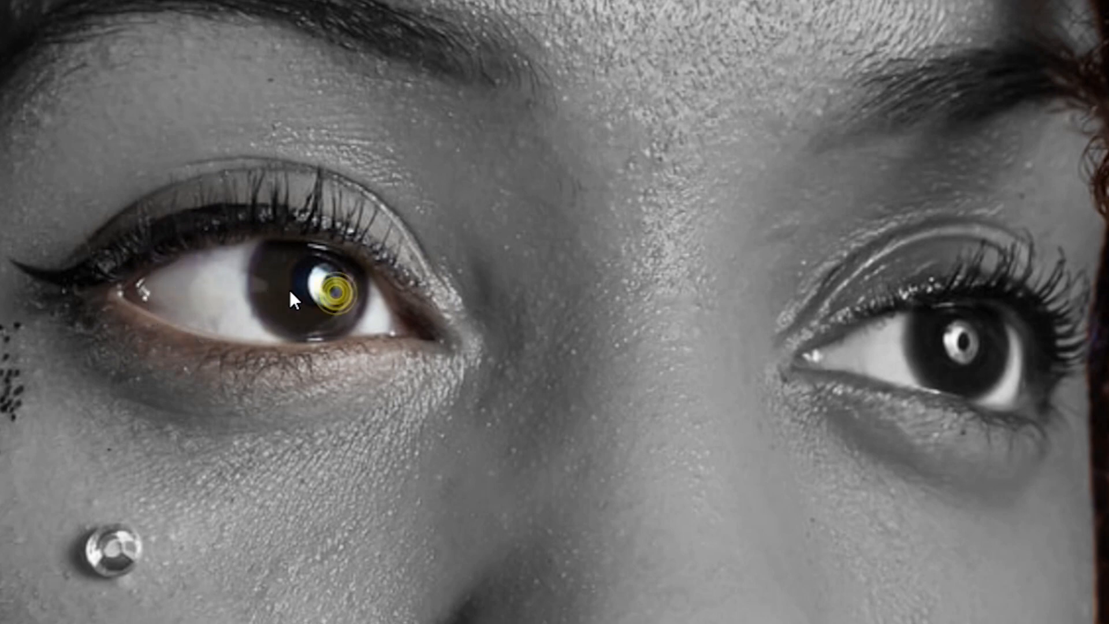
pyautogui.moveTo(1020, 370)
pyautogui.mouseDown()
pyautogui.moveTo(956, 338)
pyautogui.moveTo(838, 355)
pyautogui.mouseUp()
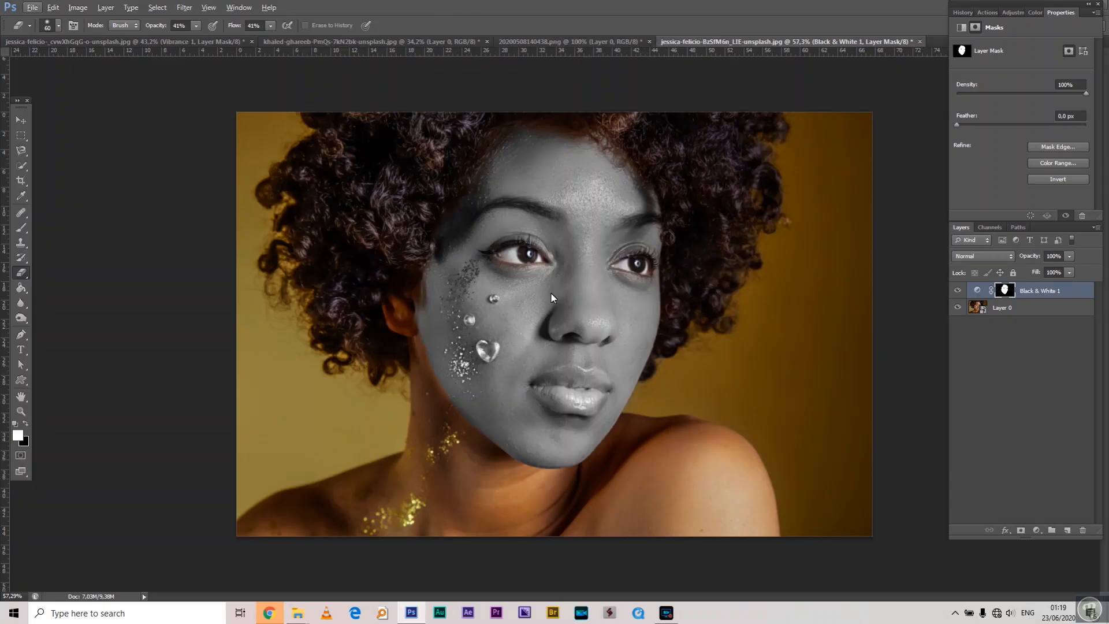
# Switch to the flag document 20200508140438.png and convert its layer to a smart object
pyautogui.click(546, 40)
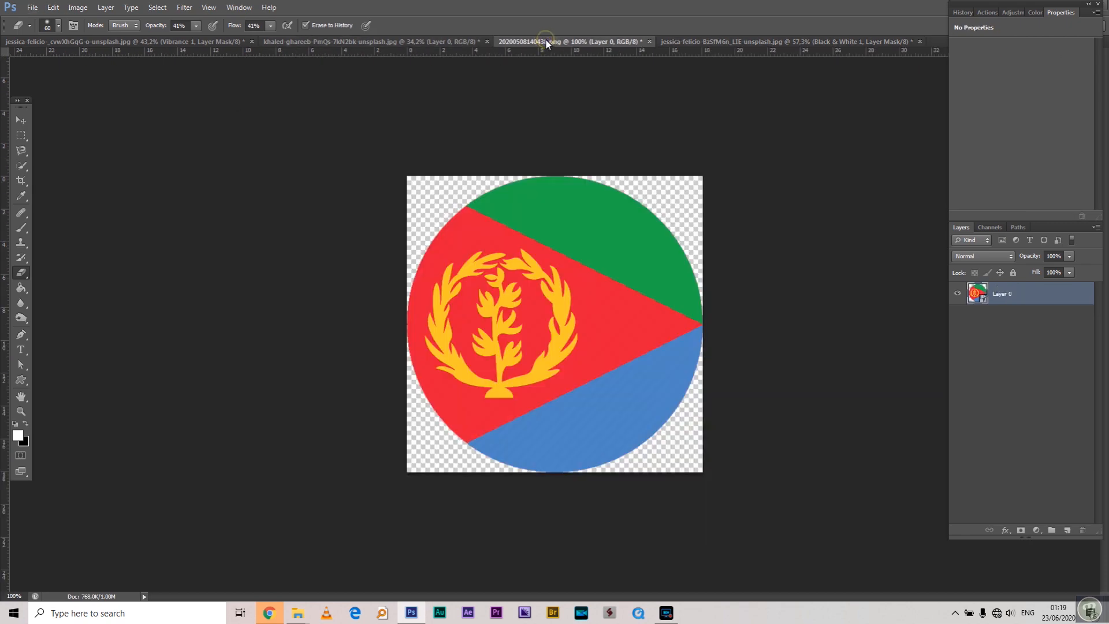
pyautogui.click(21, 121)
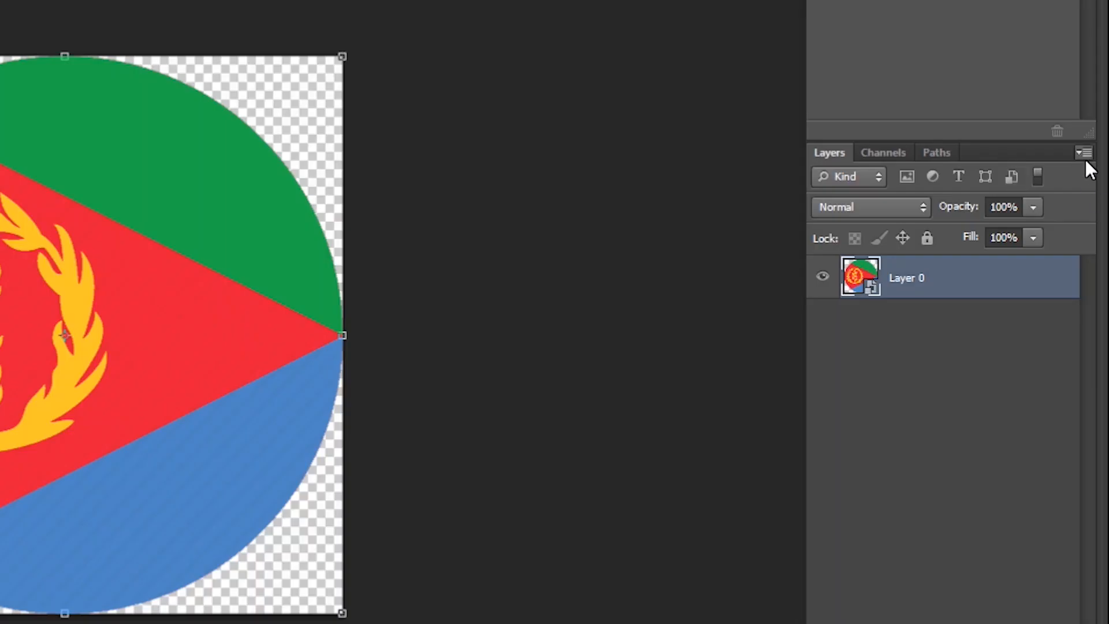
pyautogui.click(1096, 227)
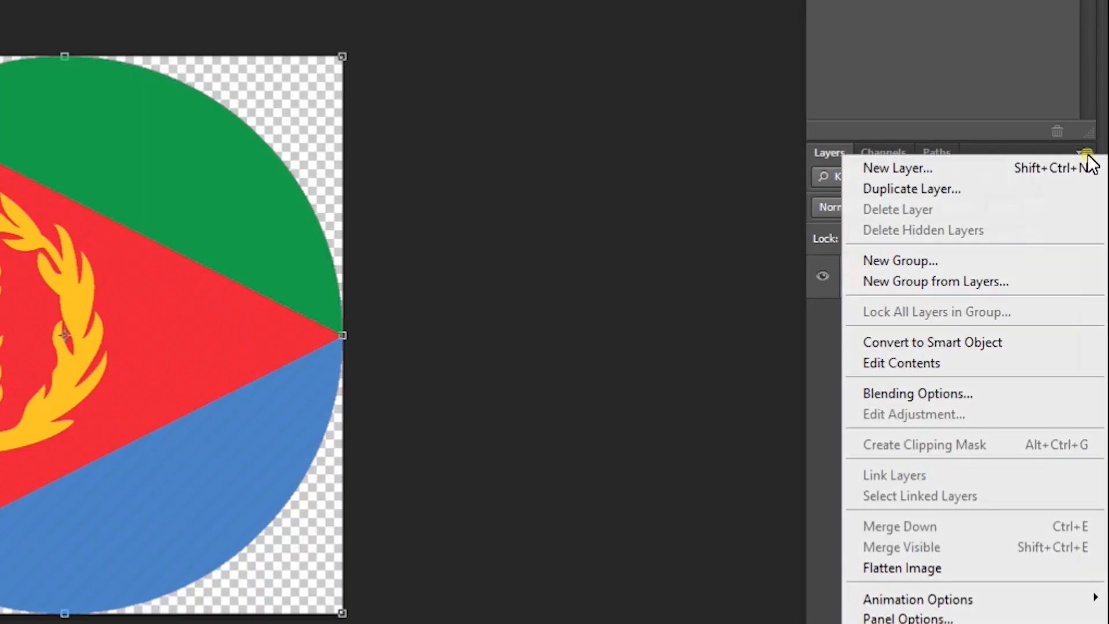
pyautogui.click(980, 343)
# Bring the flag into the portrait document, centre it on the woman's face and enlarge it proportionally beyond the face's width
pyautogui.moveTo(127, 237); pyautogui.dragTo(484, 0)
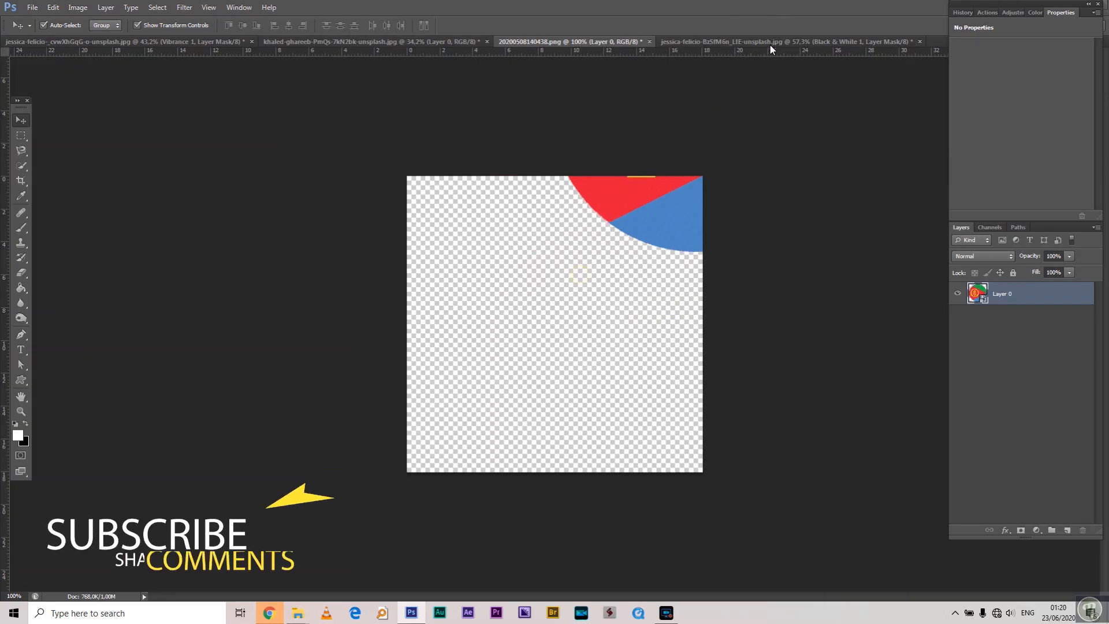
pyautogui.moveTo(769, 44); pyautogui.dragTo(554, 324)
pyautogui.click(624, 267)
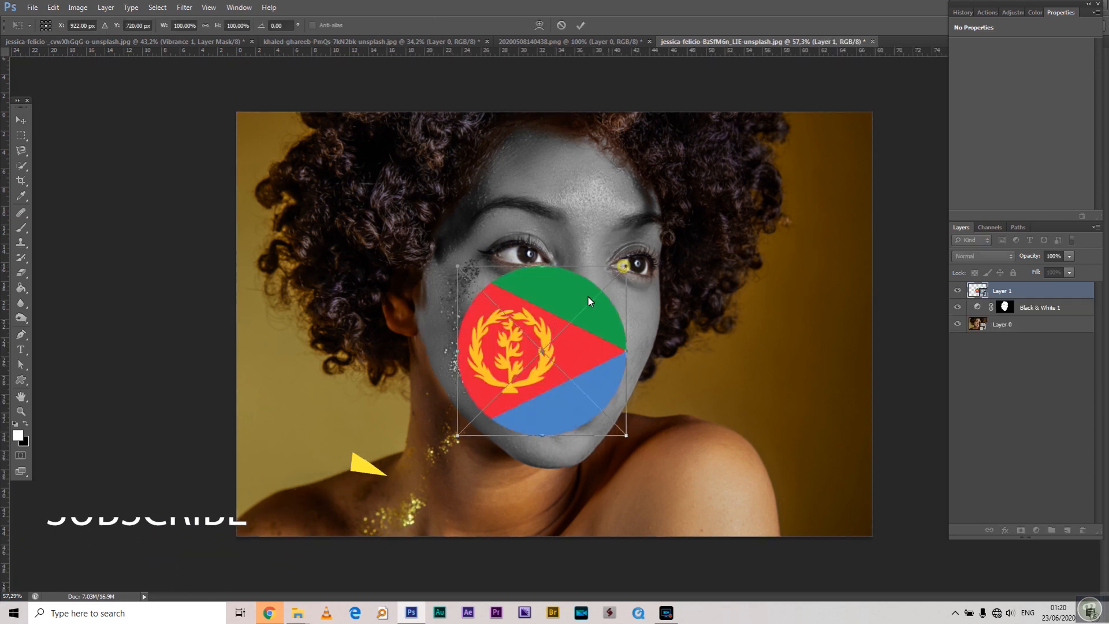
pyautogui.moveTo(579, 345); pyautogui.dragTo(586, 331)
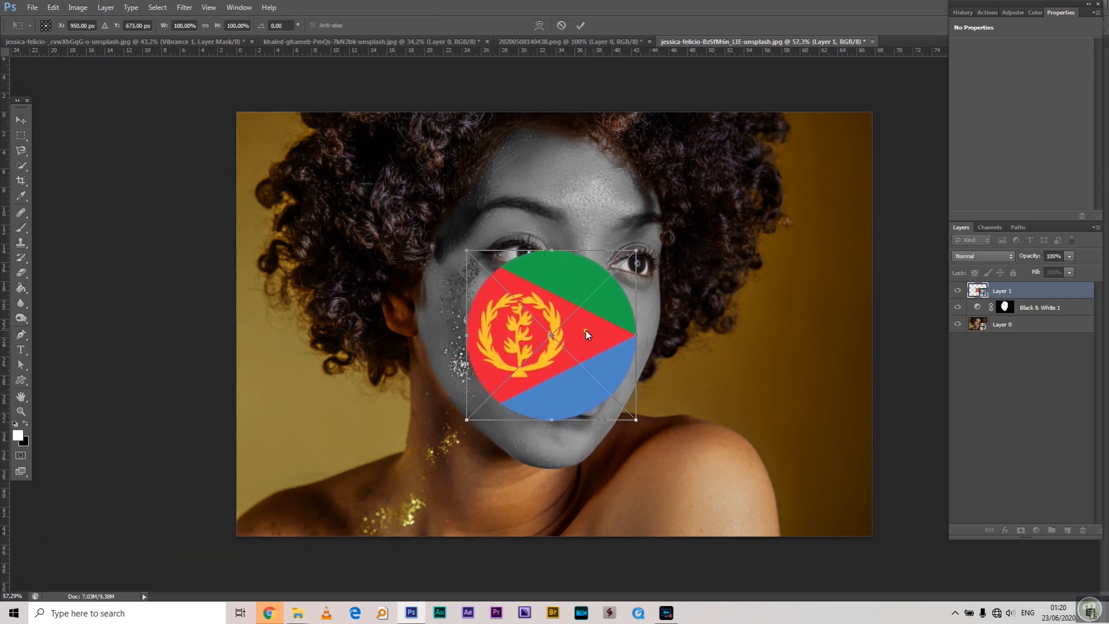
pyautogui.doubleClick(586, 330)
pyautogui.moveTo(635, 250); pyautogui.dragTo(729, 190)
pyautogui.doubleClick(638, 328)
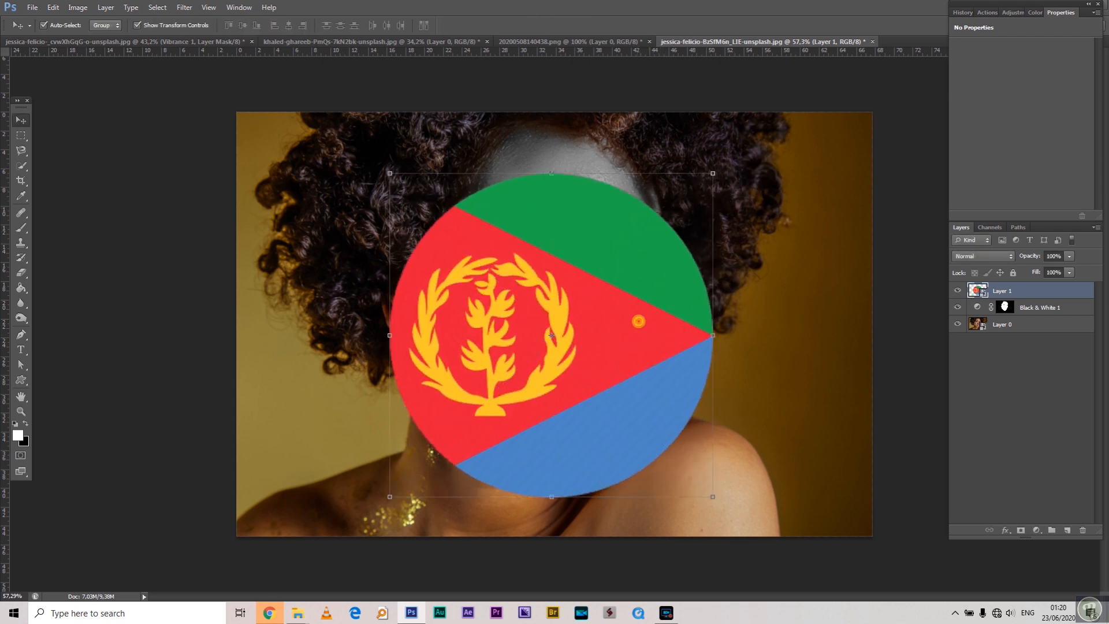
# Lower the flag layer's opacity to 55%, then shrink and reposition the flag to fit over the face
pyautogui.moveTo(1035, 256); pyautogui.dragTo(1021, 252)
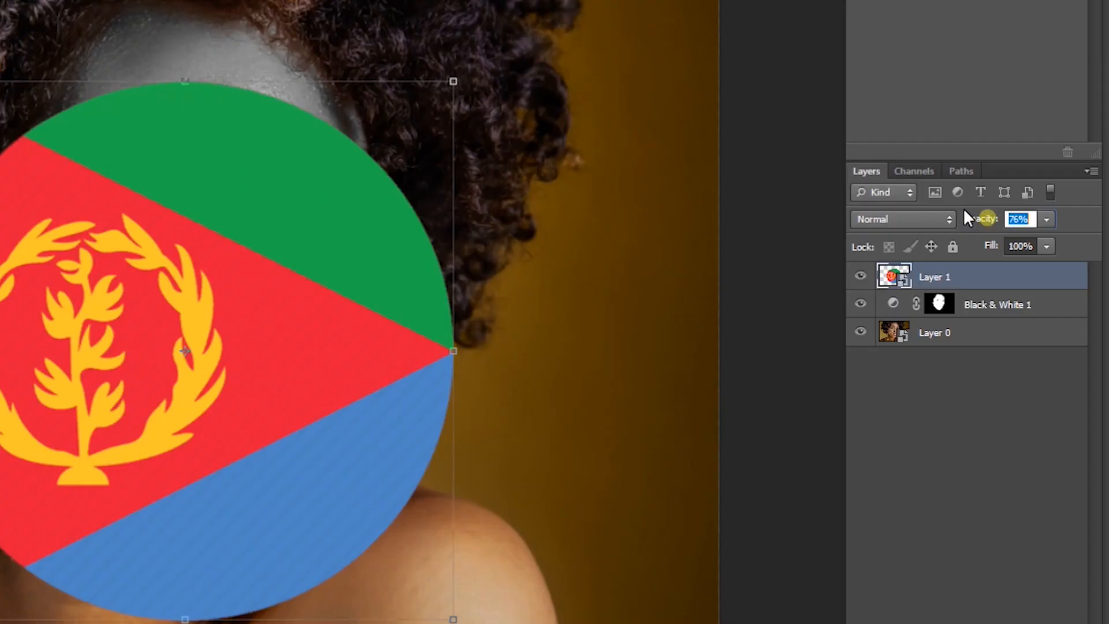
pyautogui.moveTo(964, 208); pyautogui.dragTo(946, 206)
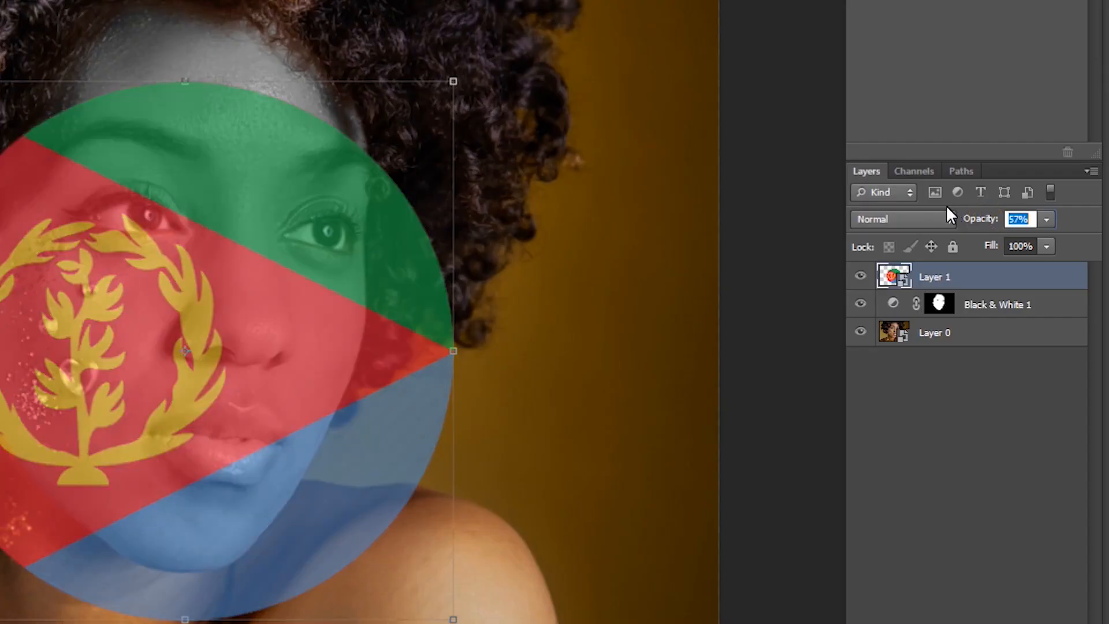
pyautogui.click(455, 81)
pyautogui.moveTo(451, 81); pyautogui.dragTo(437, 96)
pyautogui.moveTo(327, 335); pyautogui.dragTo(331, 258)
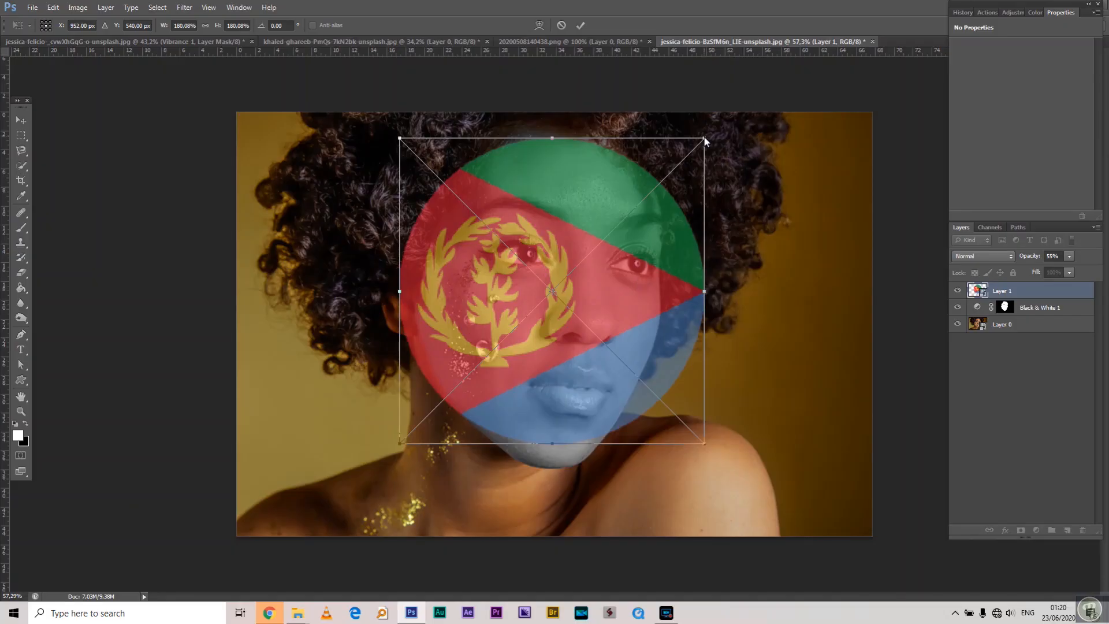
pyautogui.moveTo(704, 140); pyautogui.dragTo(685, 160)
pyautogui.moveTo(645, 224); pyautogui.dragTo(639, 232)
pyautogui.press('Return')
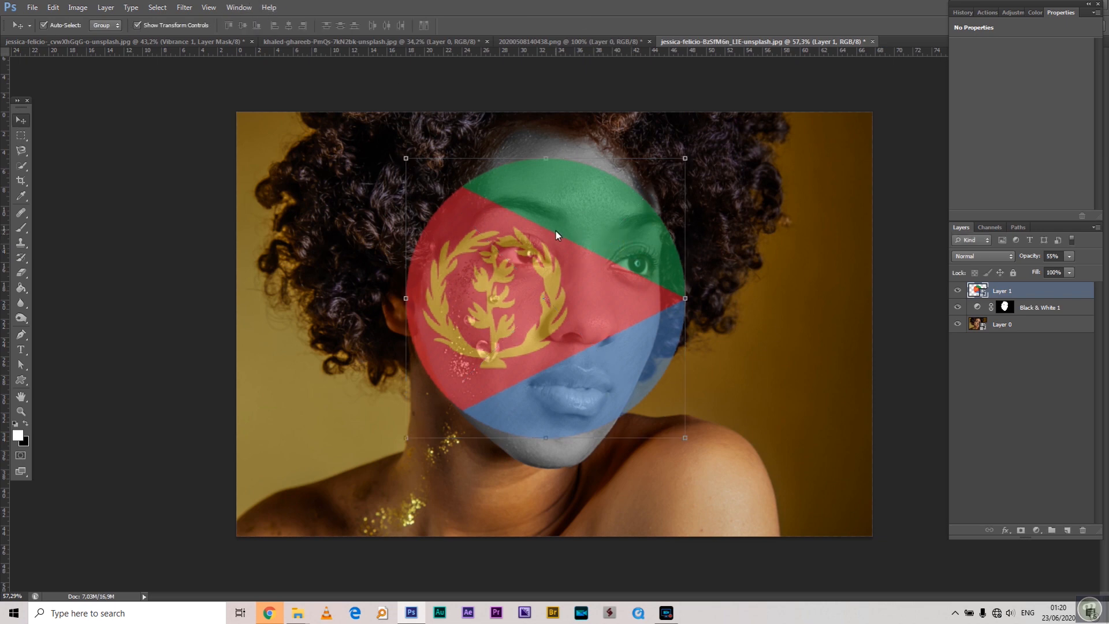
# Apply the Pinch distort filter to the flag layer with a near-maximum negative amount so the flag bulges outward
pyautogui.click(178, 8)
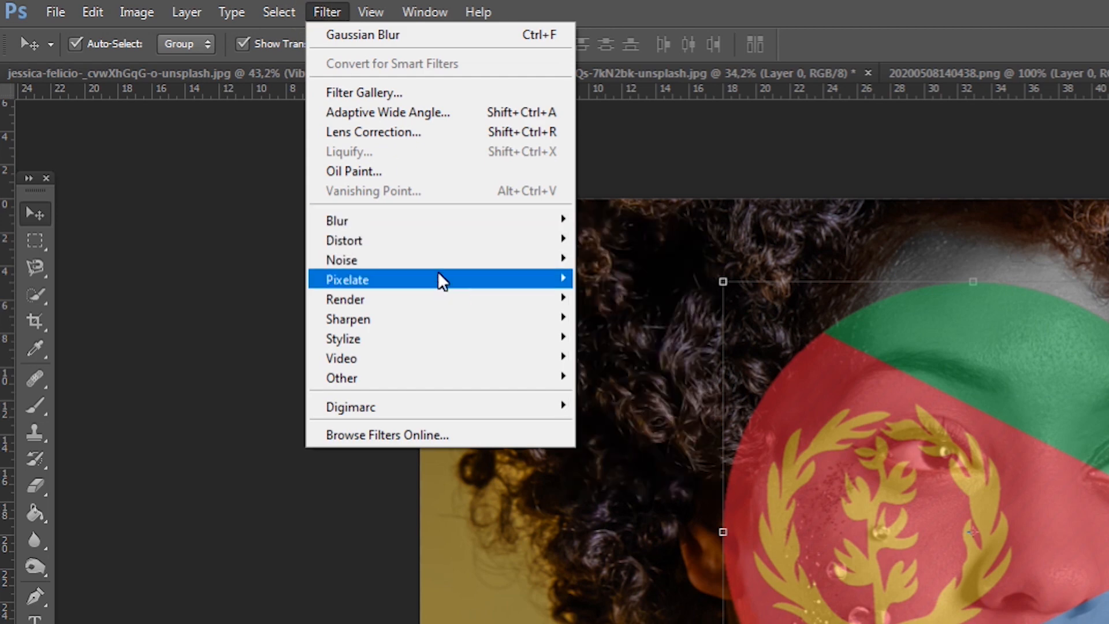
pyautogui.moveTo(441, 244)
pyautogui.click(664, 262)
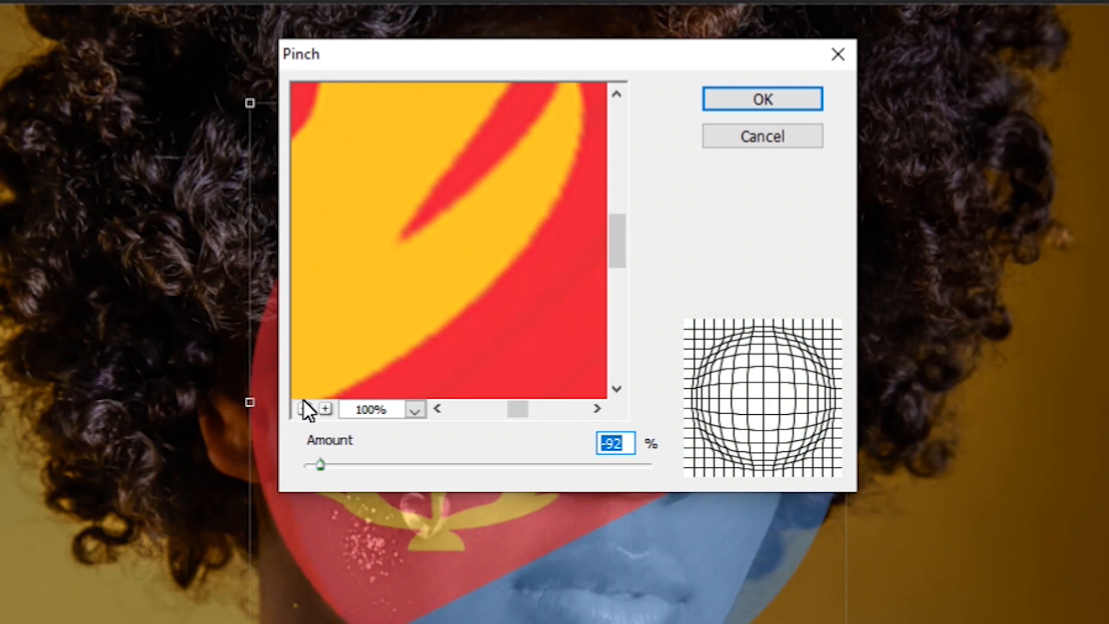
pyautogui.click(305, 409)
pyautogui.click(305, 411)
pyautogui.click(305, 410)
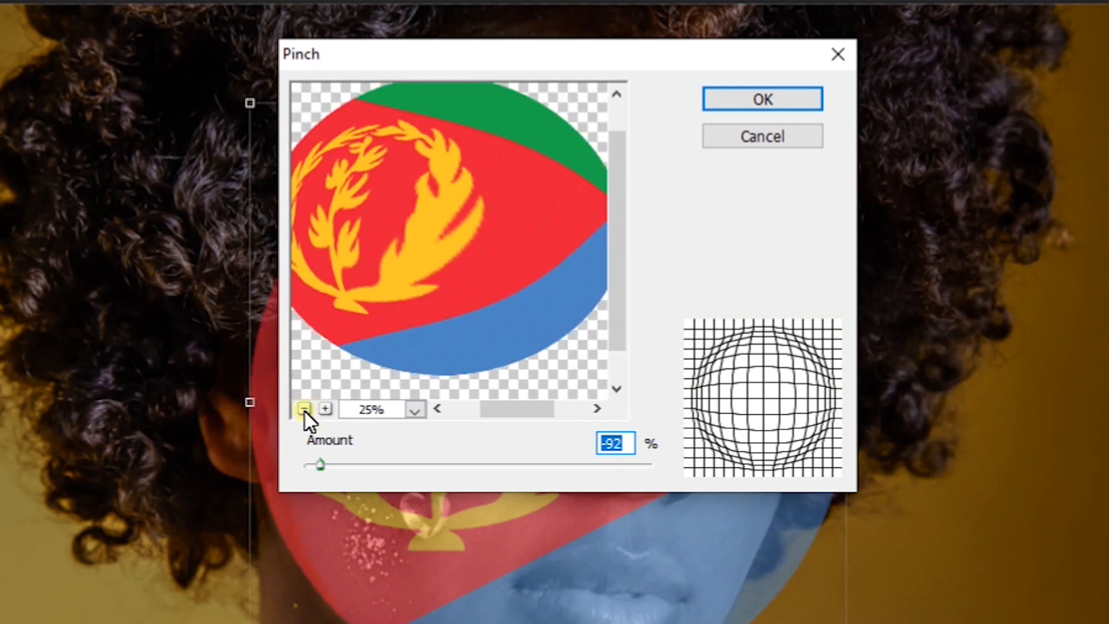
pyautogui.click(416, 410)
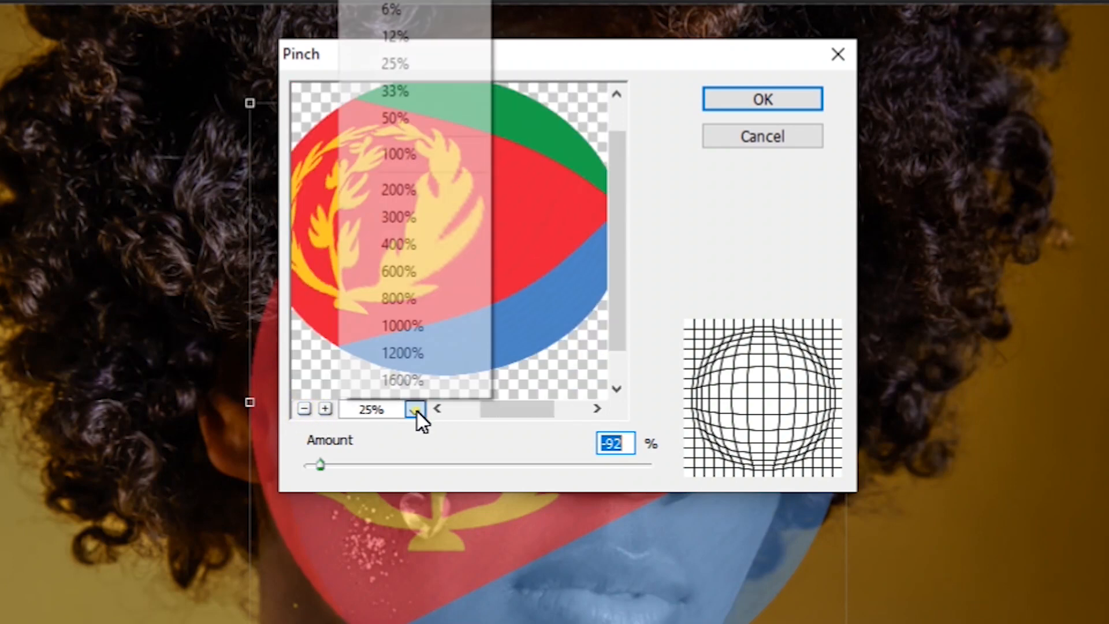
pyautogui.click(408, 96)
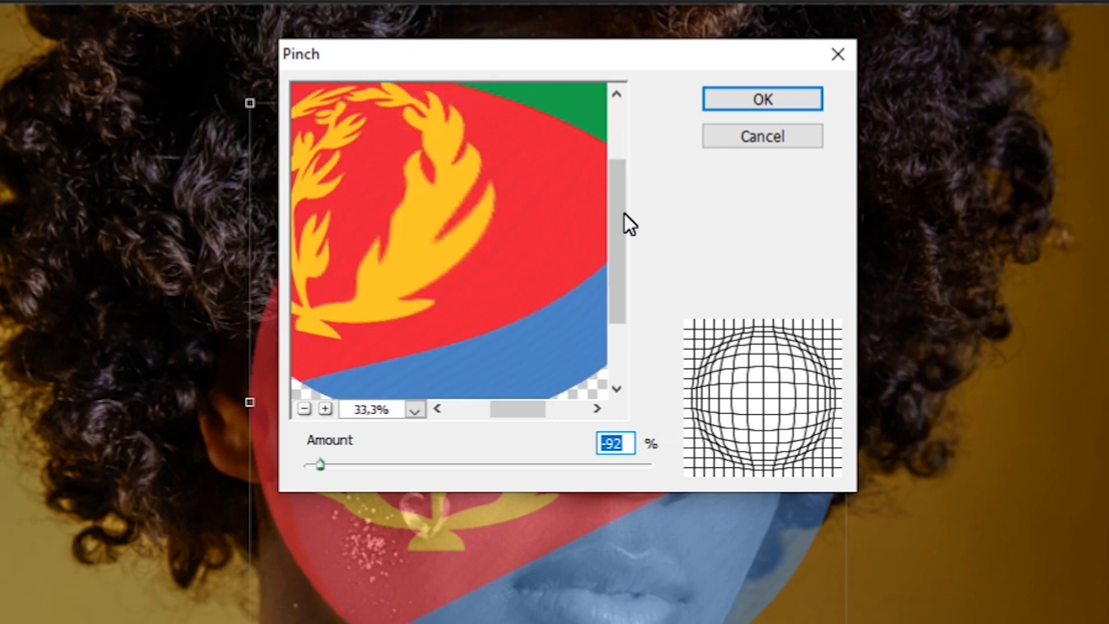
pyautogui.moveTo(611, 210); pyautogui.dragTo(620, 181)
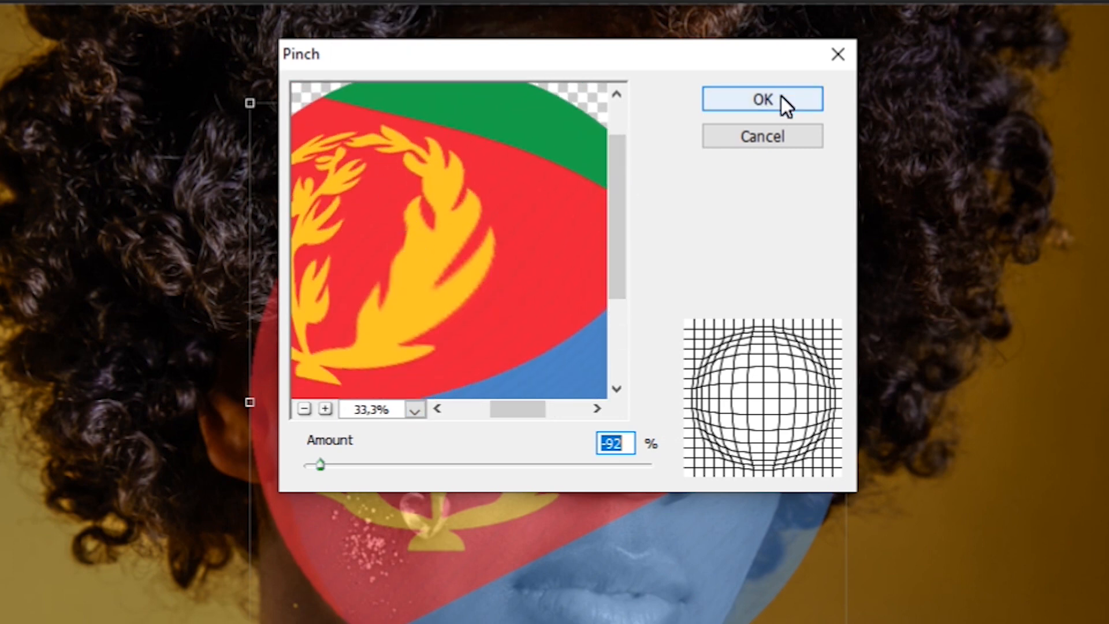
pyautogui.moveTo(323, 463)
pyautogui.mouseDown()
pyautogui.moveTo(306, 461)
pyautogui.moveTo(316, 465)
pyautogui.mouseUp()
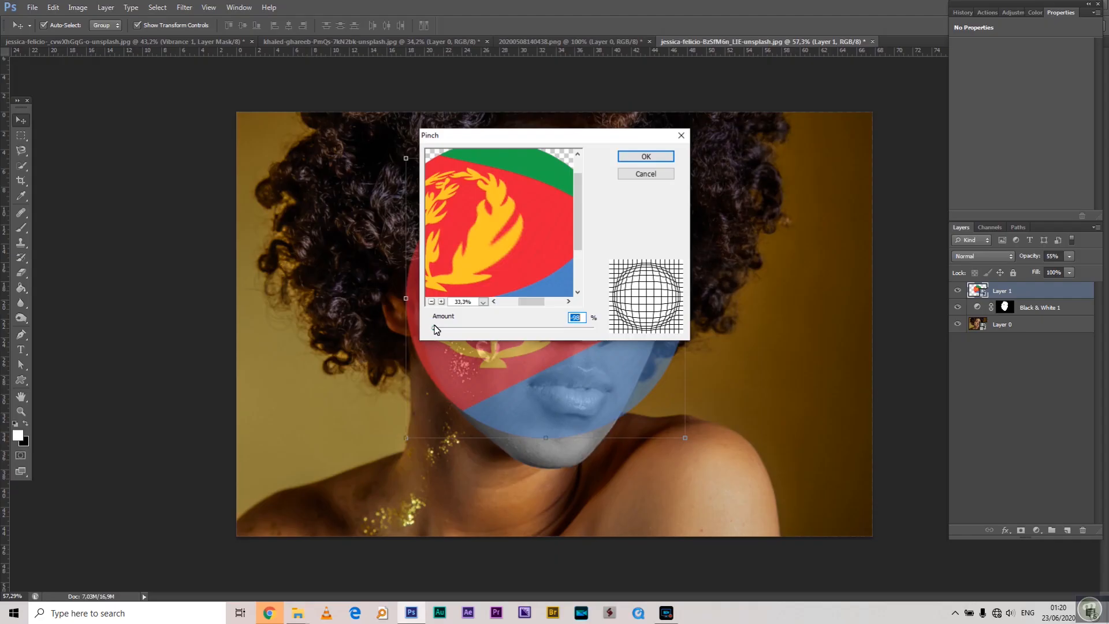
pyautogui.click(646, 157)
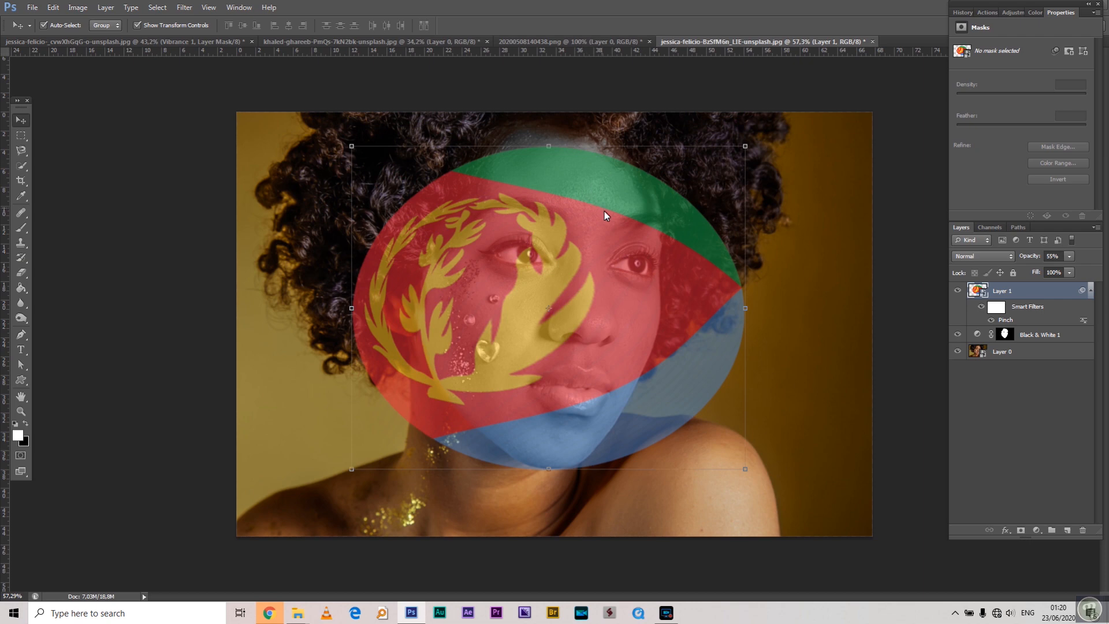
# Stretch the pinched flag vertically about its centre, commit the transform and nudge the flag slightly upward over the face
pyautogui.click(550, 147)
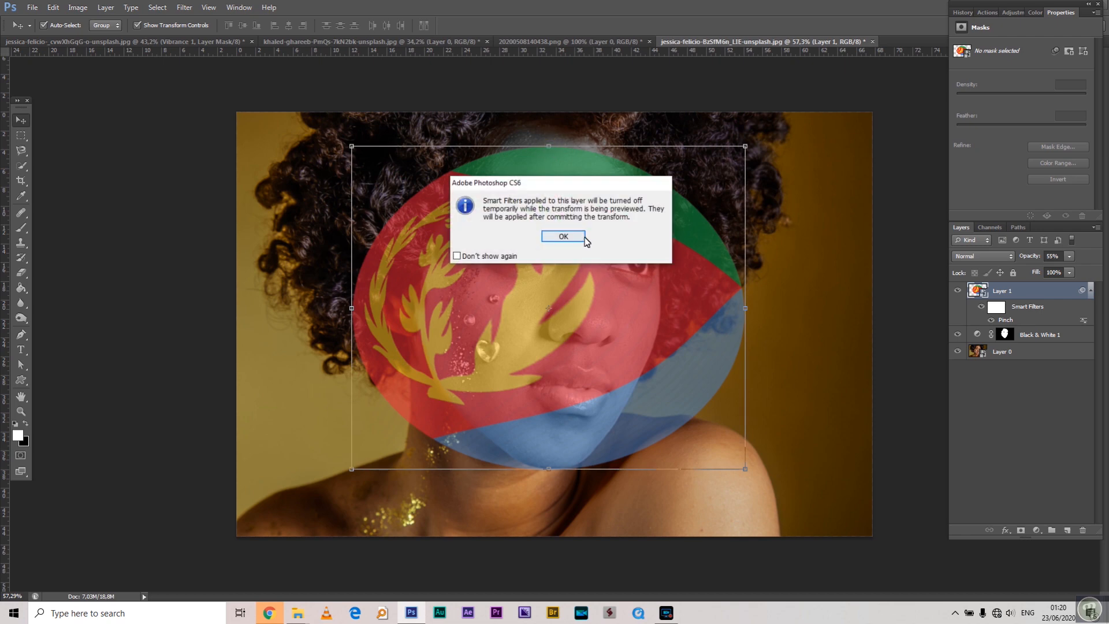
pyautogui.click(564, 237)
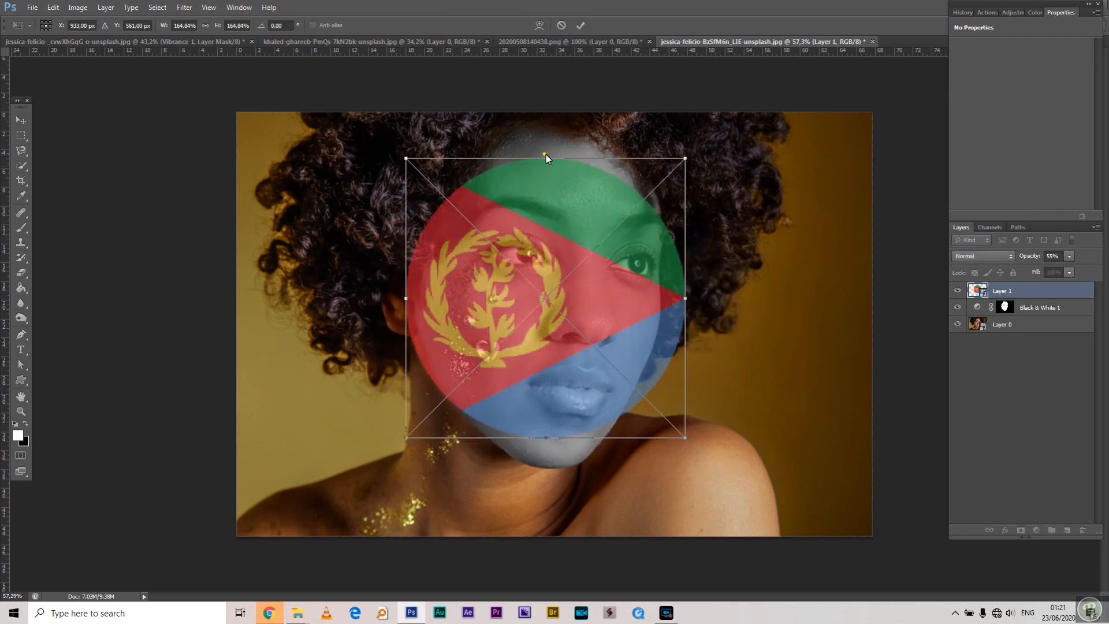
pyautogui.moveTo(545, 155); pyautogui.dragTo(543, 133)
pyautogui.doubleClick(545, 165)
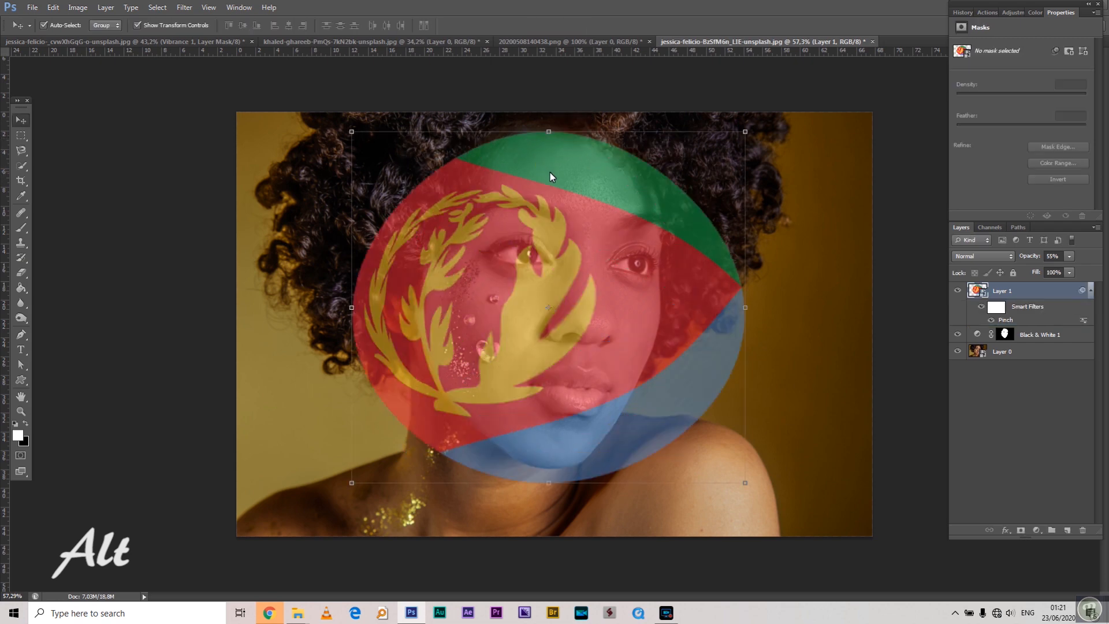
pyautogui.moveTo(548, 197); pyautogui.dragTo(543, 185)
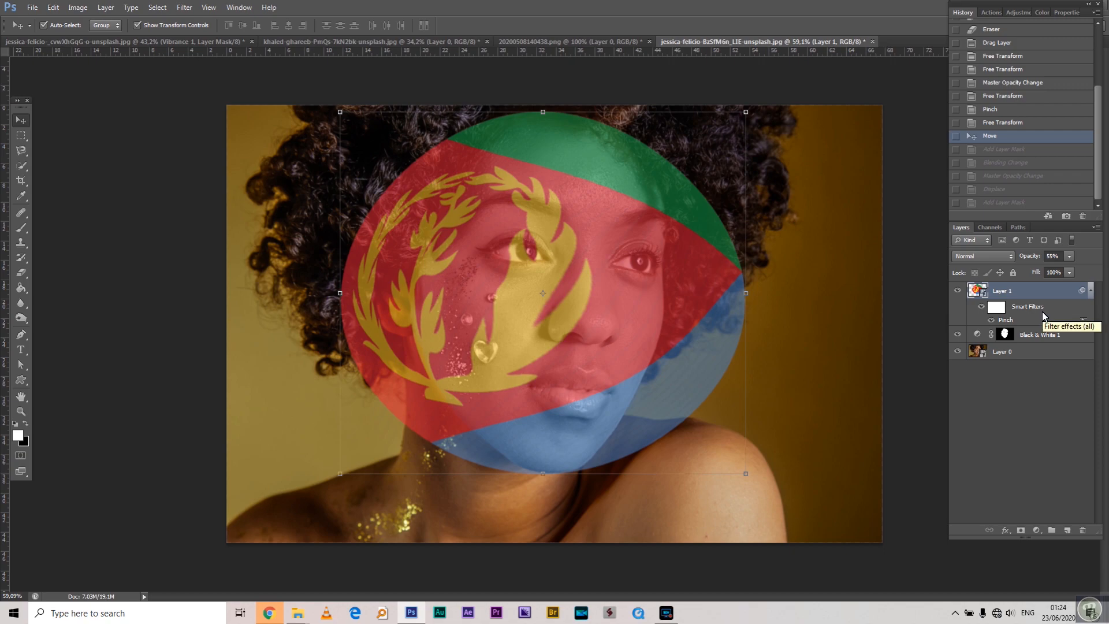
# Set the flag layer's blending mode to Color Burn
pyautogui.click(994, 255)
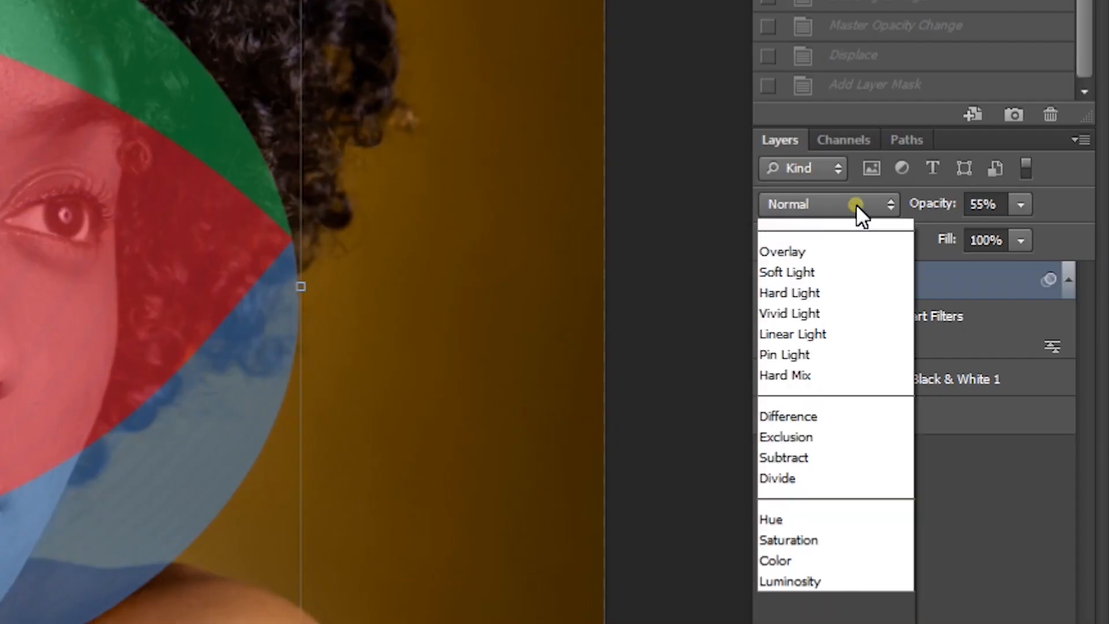
pyautogui.click(856, 204)
pyautogui.click(807, 207)
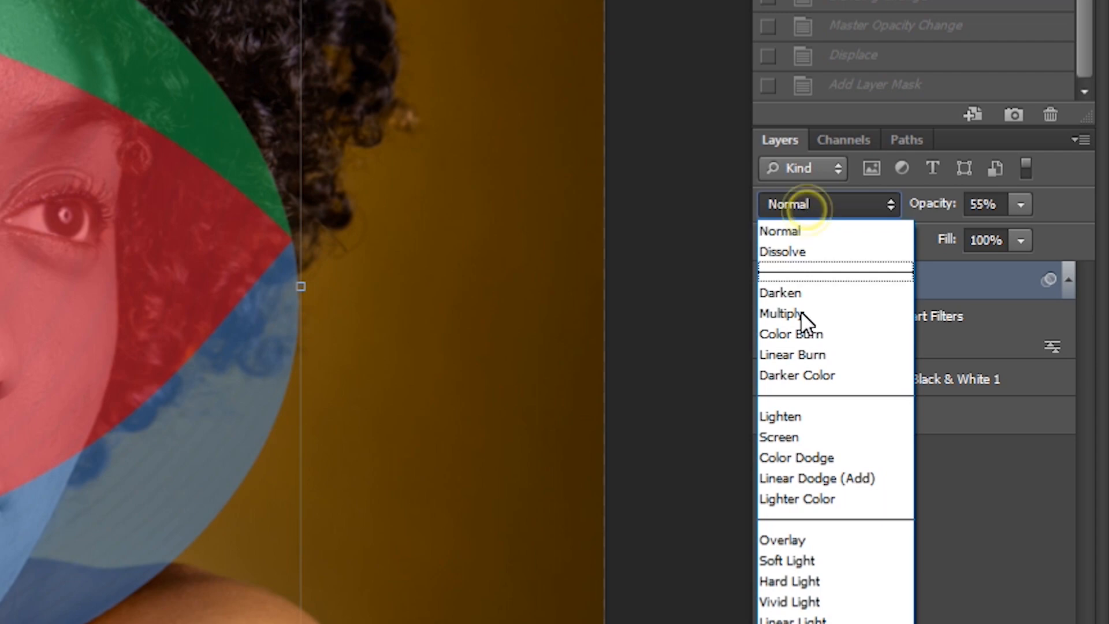
pyautogui.click(822, 335)
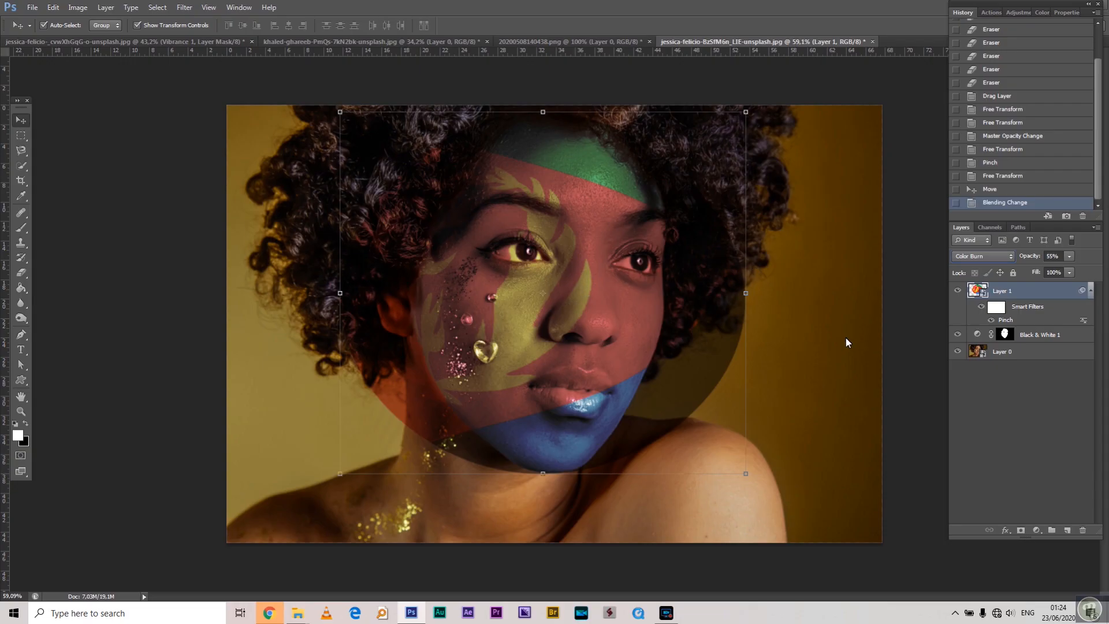
# Apply the Displace filter to the flag with scales of 5, Stretch To Fit and Repeat Edge Pixels, using the displacement file as map
pyautogui.click(184, 10)
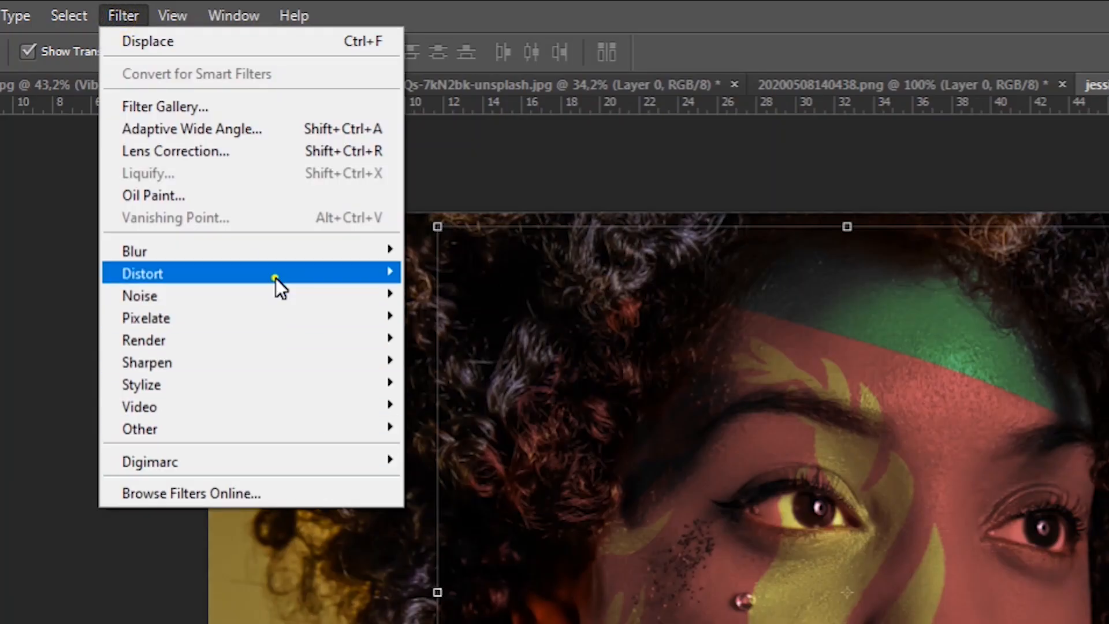
pyautogui.moveTo(259, 135)
pyautogui.click(487, 269)
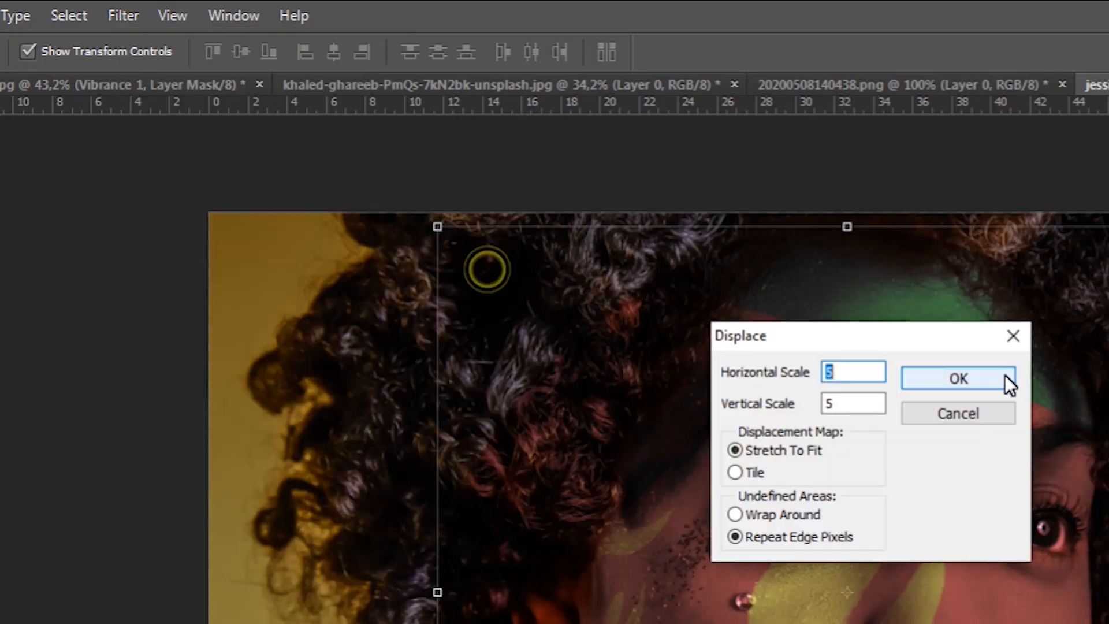
pyautogui.click(853, 405)
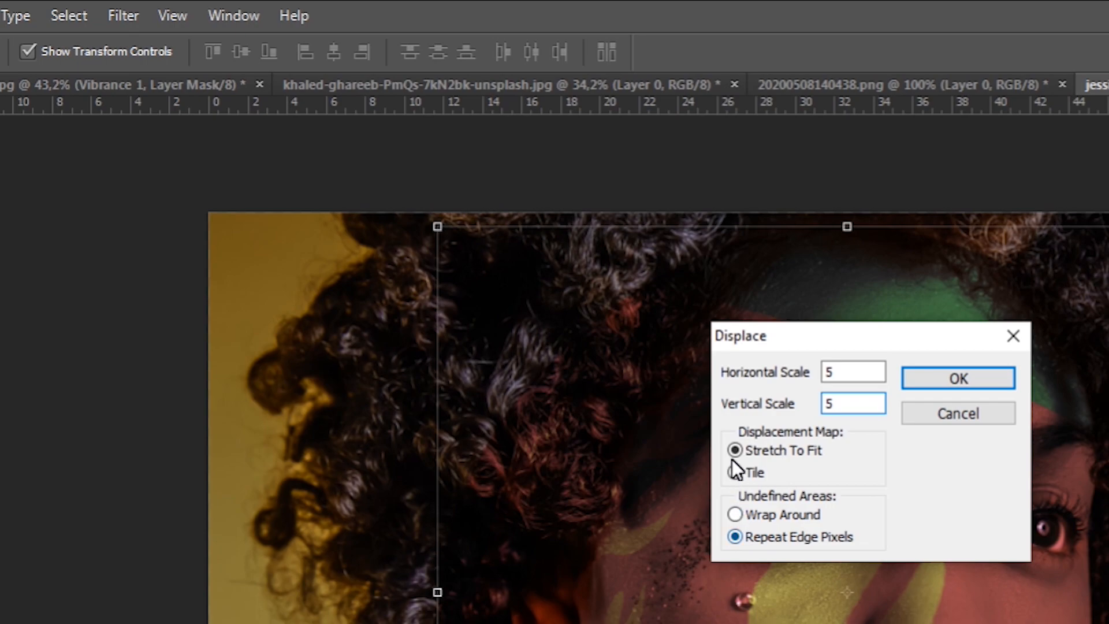
pyautogui.click(953, 380)
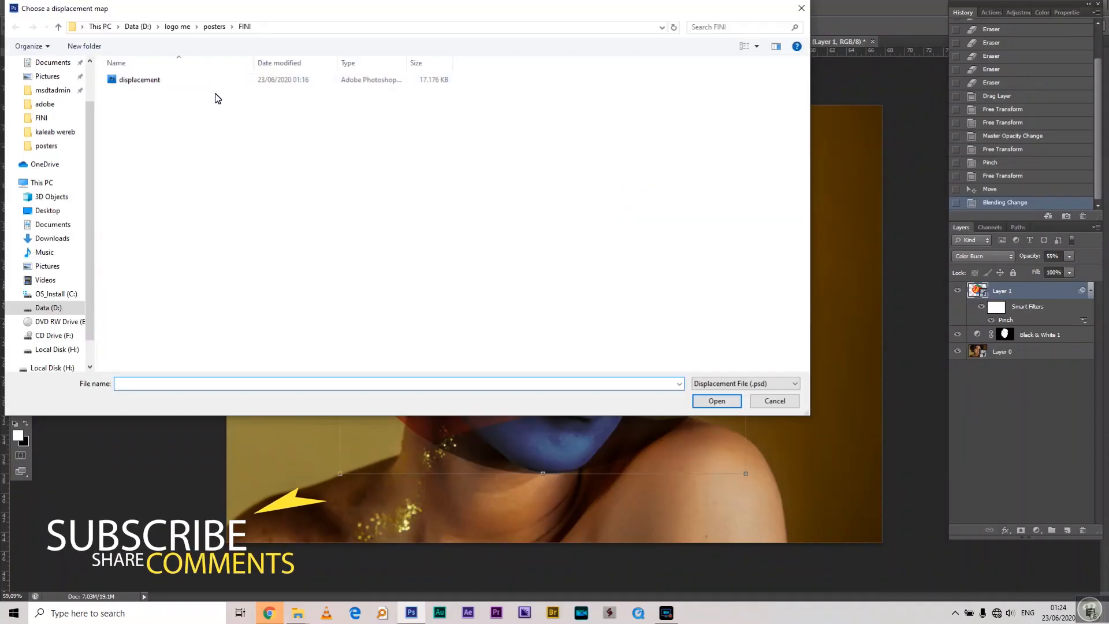
pyautogui.click(136, 85)
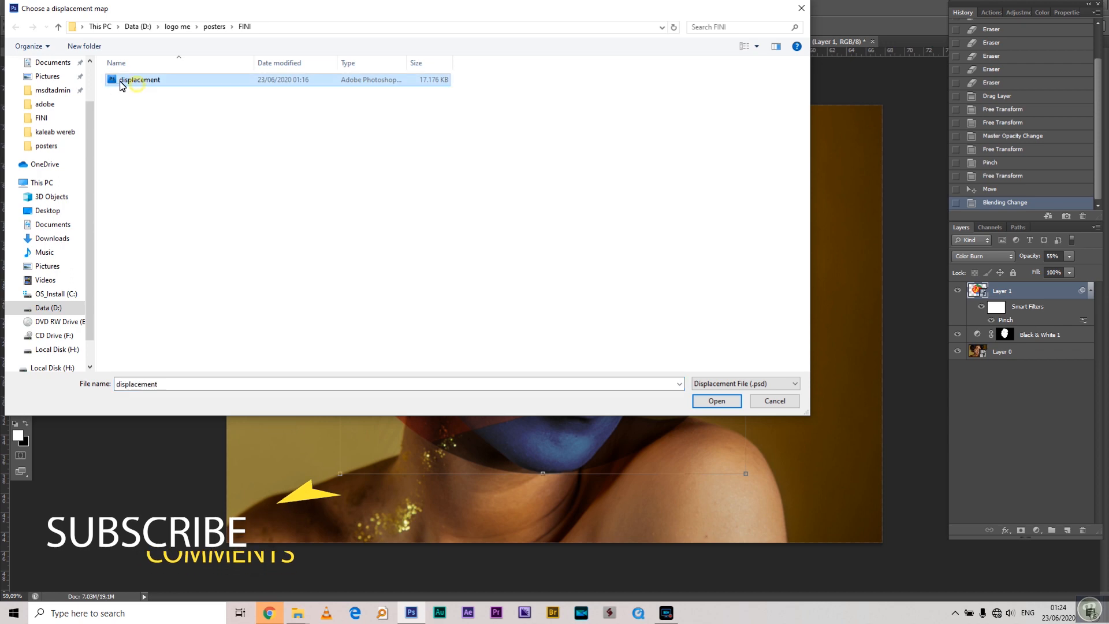
pyautogui.click(718, 401)
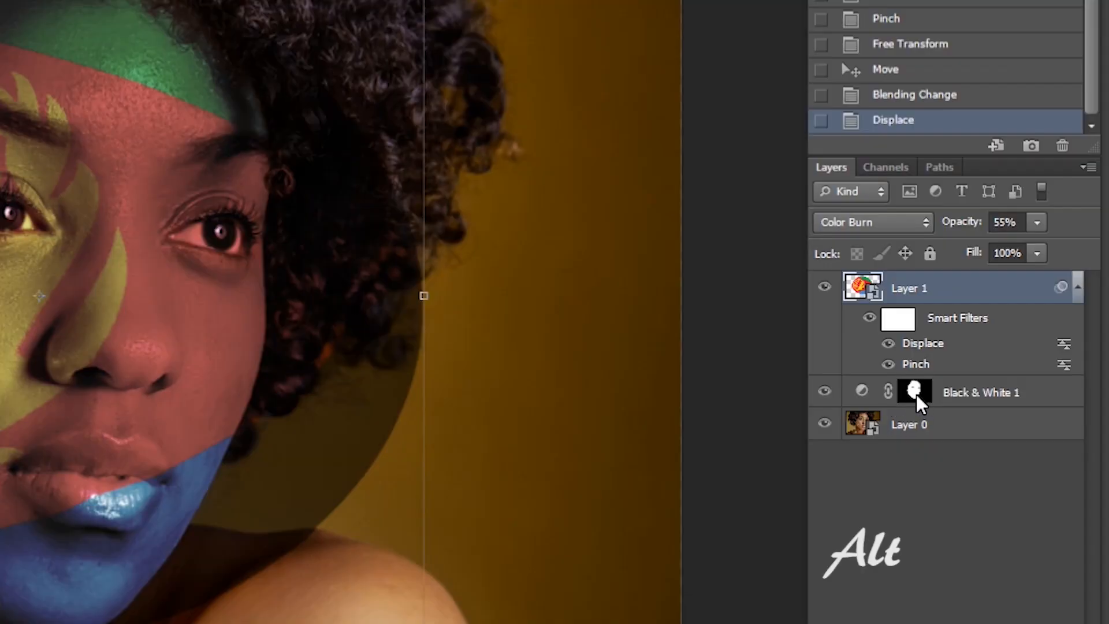
# Copy the Black & White 1 layer's face mask onto the flag layer and check the result around the eyes
pyautogui.moveTo(921, 395); pyautogui.dragTo(914, 296)
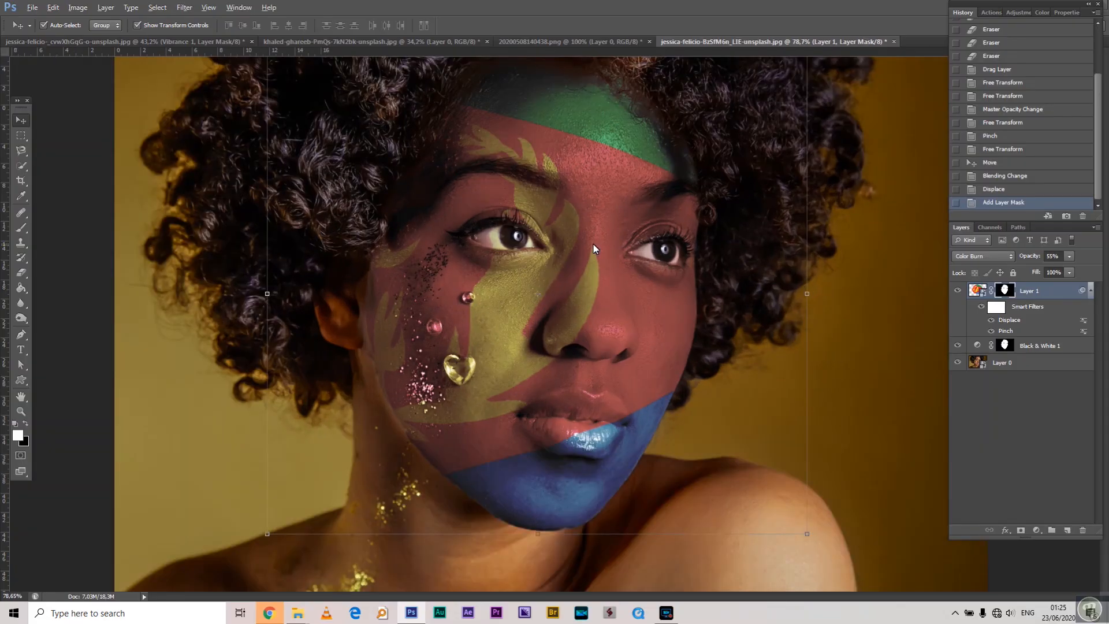
pyautogui.scroll(5, 636, 237)
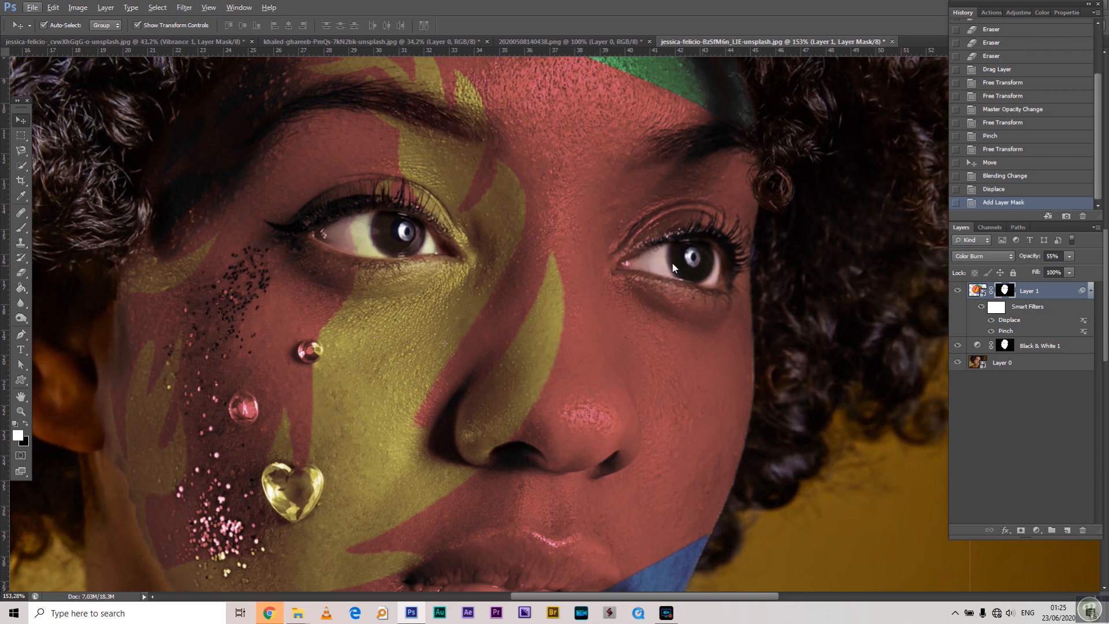
pyautogui.scroll(-2, 713, 265)
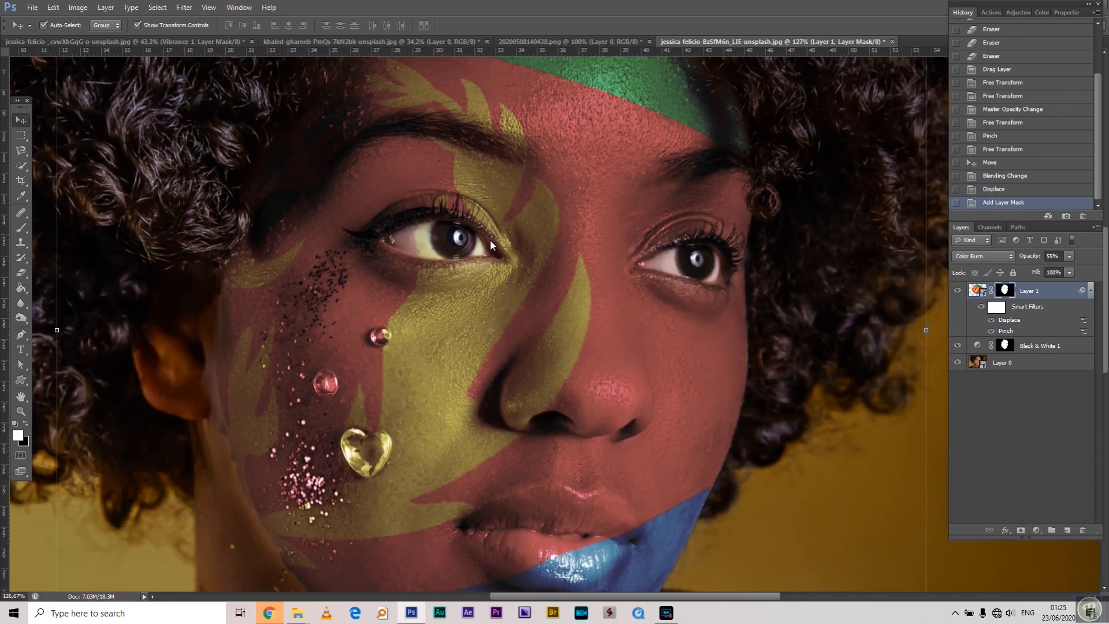
pyautogui.scroll(-2, 686, 262)
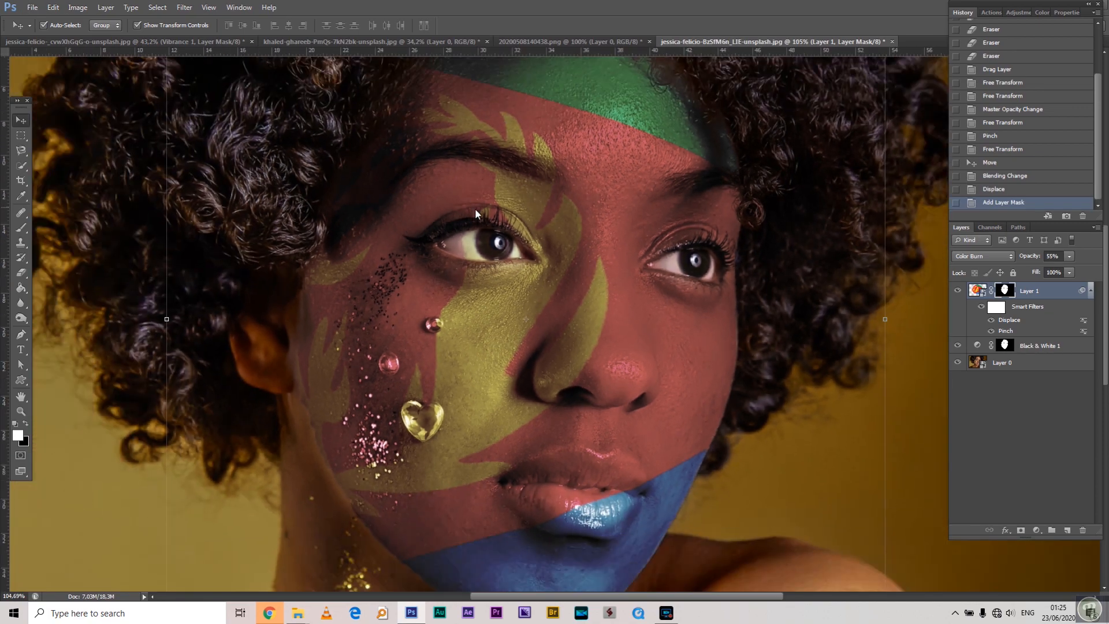
pyautogui.scroll(-5, 639, 275)
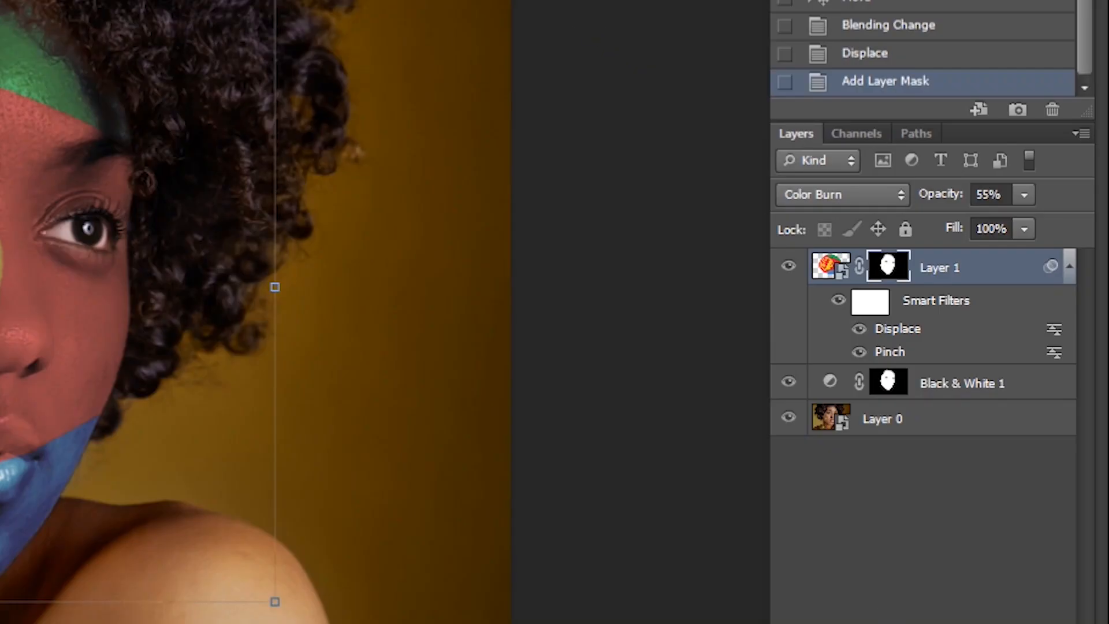
# Add a Vibrance adjustment layer above the flag and replace its mask with a copy of the flag layer's face mask
pyautogui.click(931, 623)
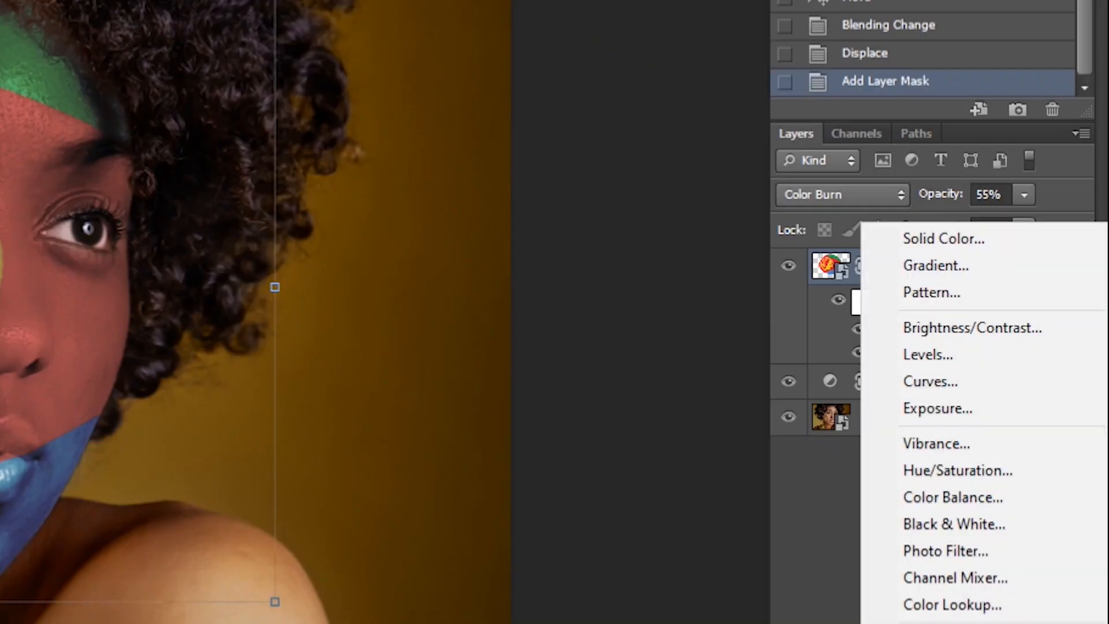
pyautogui.click(971, 450)
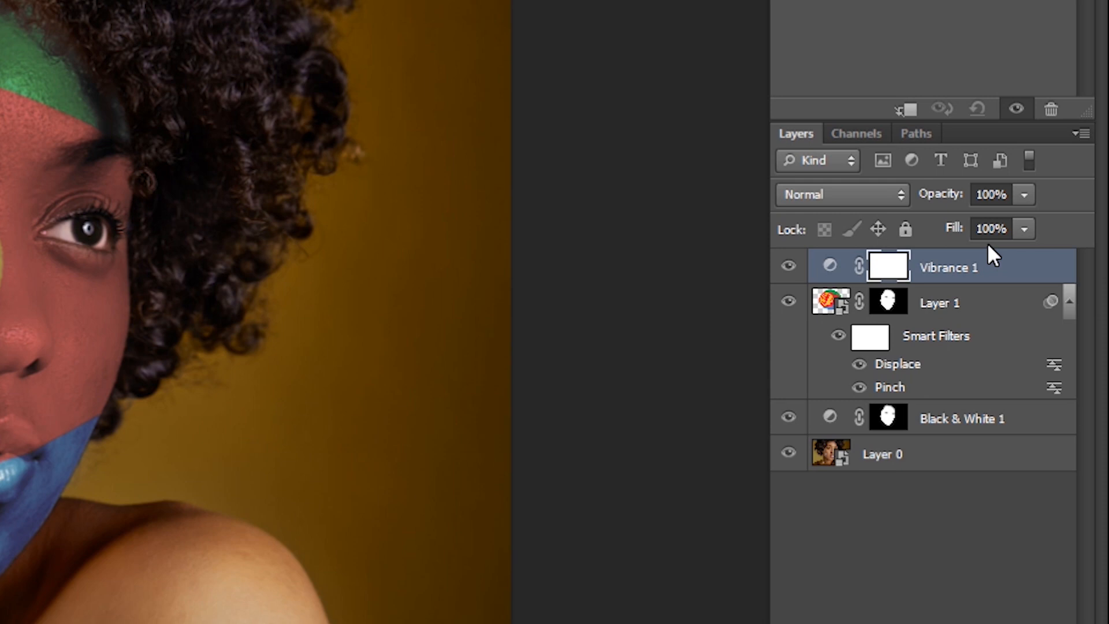
pyautogui.hotkey('shift', 'alt', 'b')
pyautogui.click(893, 305)
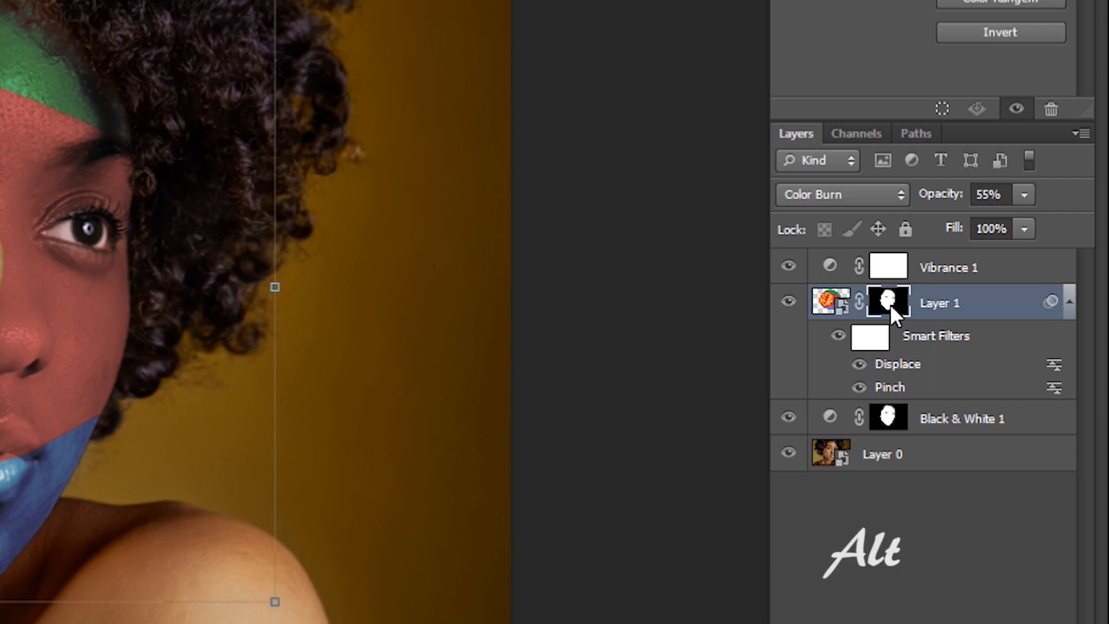
pyautogui.moveTo(887, 304); pyautogui.dragTo(903, 265)
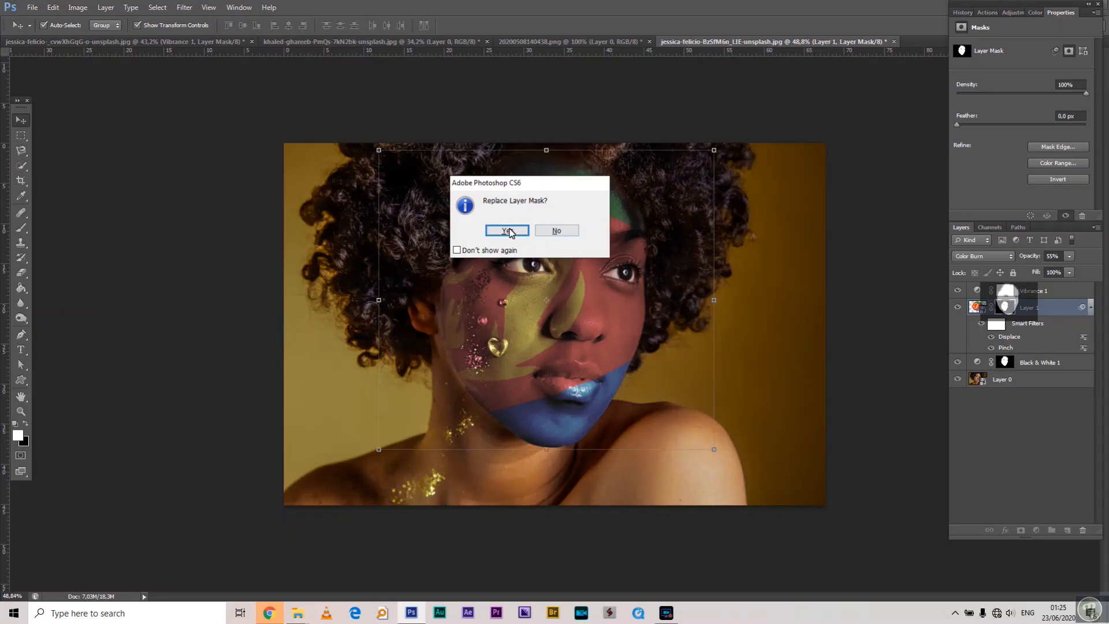
pyautogui.click(506, 231)
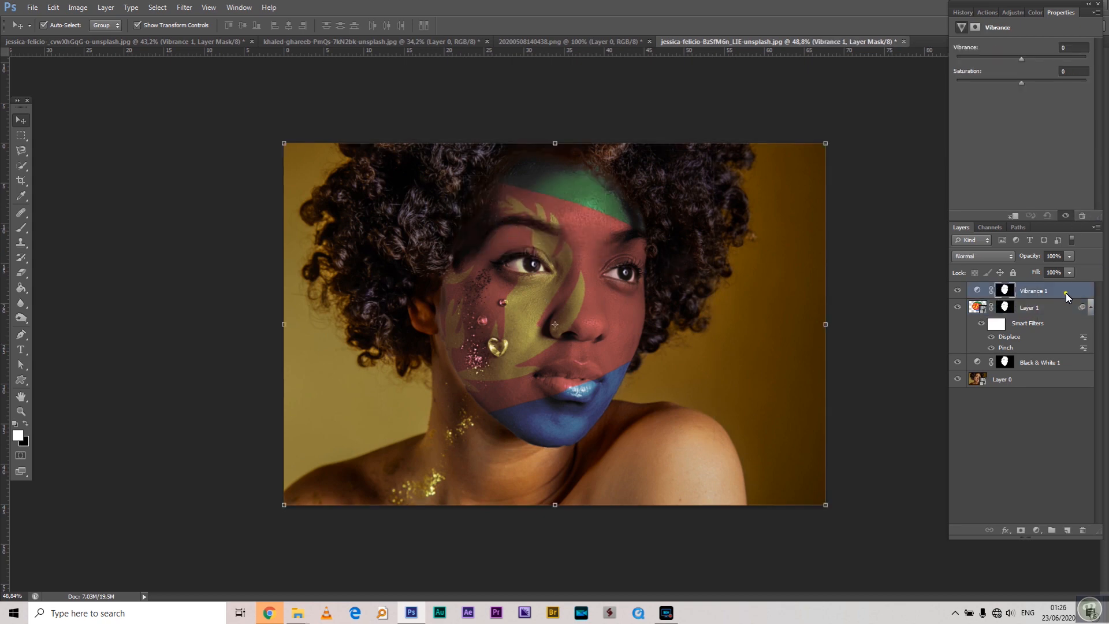
# Set the Vibrance 1 adjustment's vibrance to +37
pyautogui.click(1066, 293)
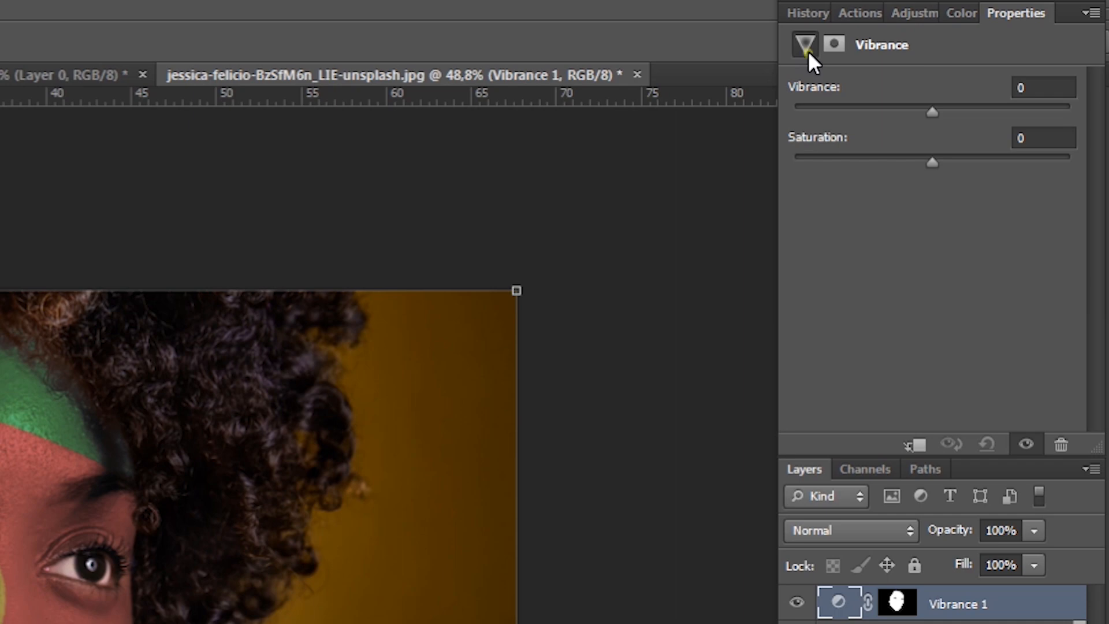
pyautogui.moveTo(932, 111); pyautogui.dragTo(907, 100)
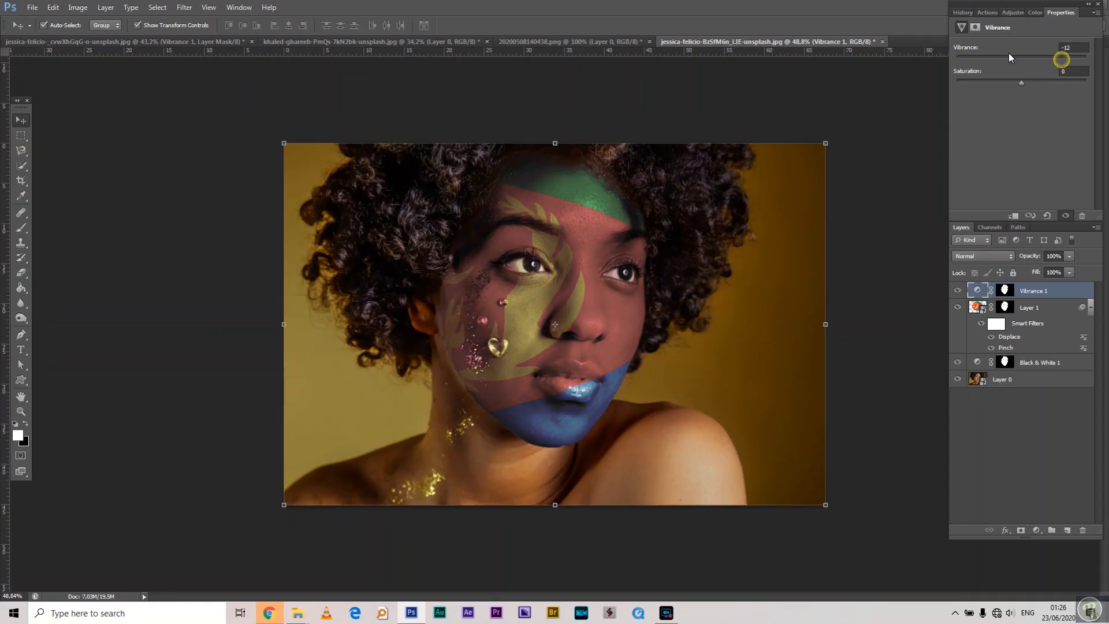
pyautogui.moveTo(1009, 54); pyautogui.dragTo(1086, 57)
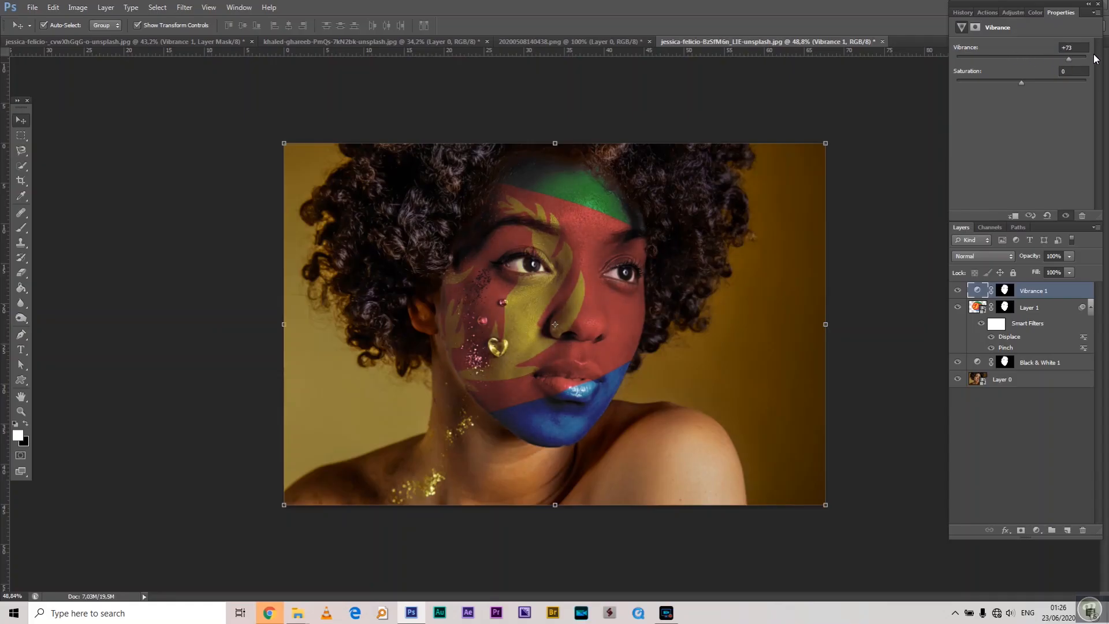
pyautogui.moveTo(1083, 51); pyautogui.dragTo(1057, 63)
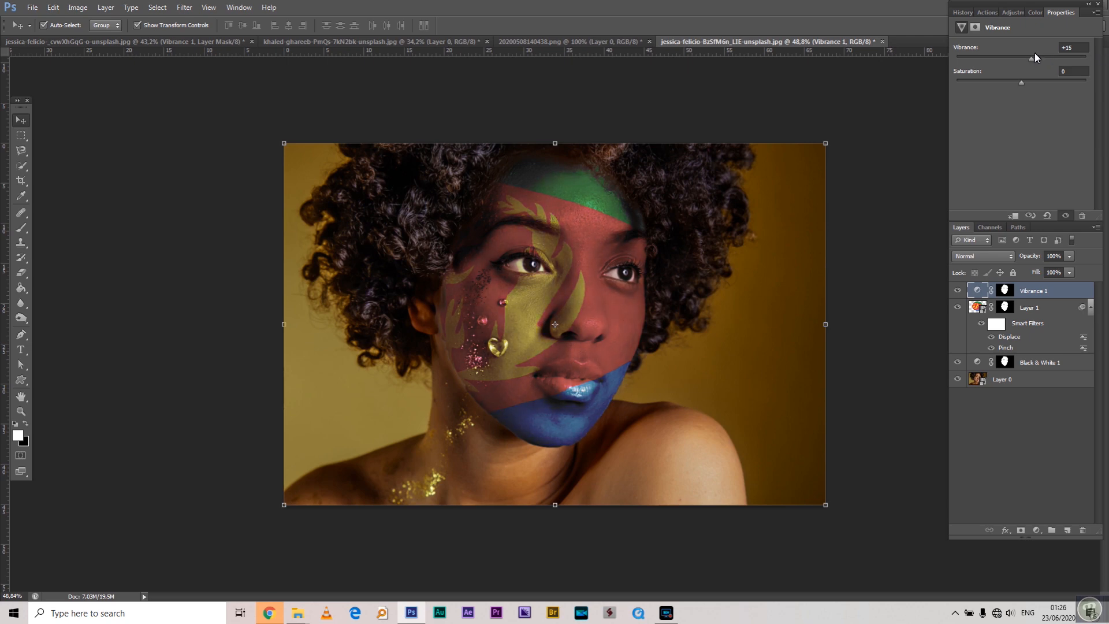
pyautogui.moveTo(1041, 53); pyautogui.dragTo(1045, 56)
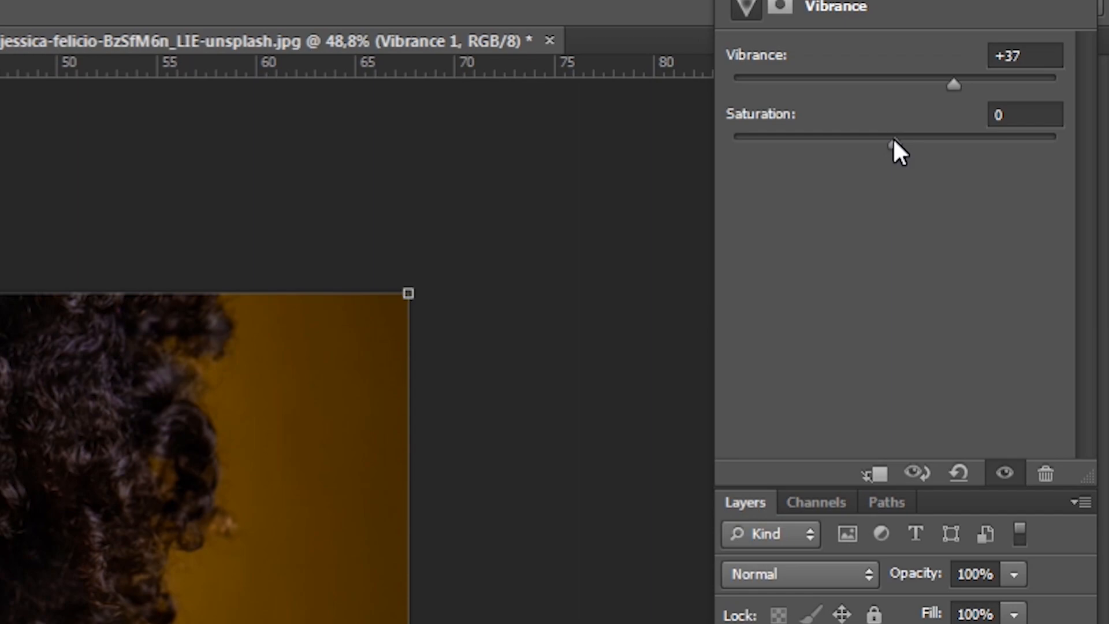
# Try a lower saturation in the Vibrance 1 adjustment, then set the saturation to +1
pyautogui.moveTo(894, 142); pyautogui.dragTo(807, 142)
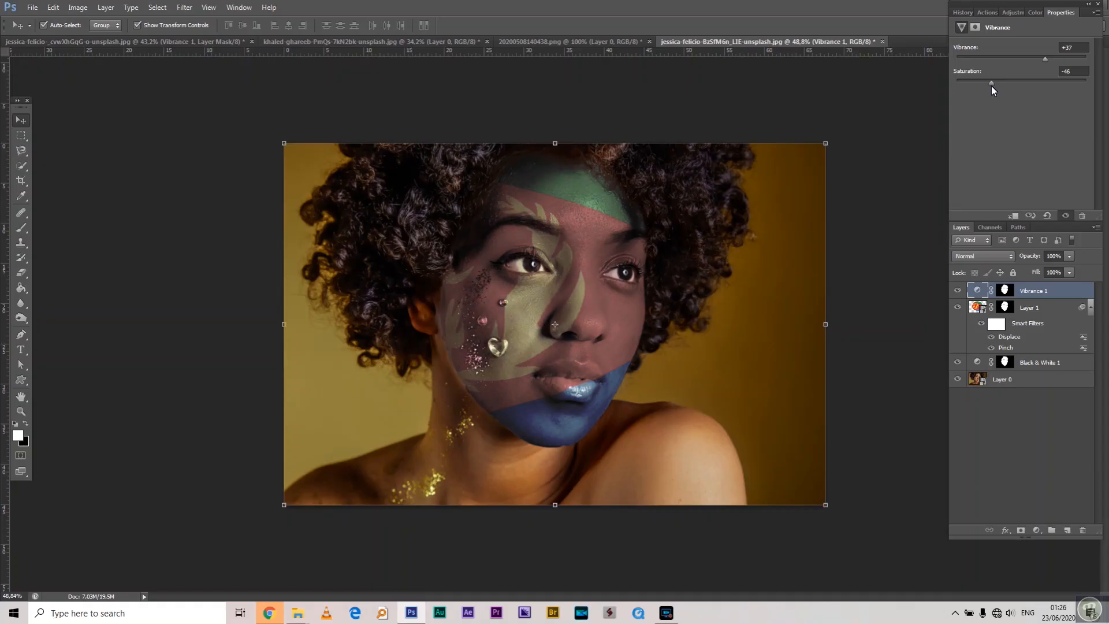
pyautogui.moveTo(991, 85)
pyautogui.mouseDown()
pyautogui.moveTo(1067, 82)
pyautogui.moveTo(1021, 78)
pyautogui.mouseUp()
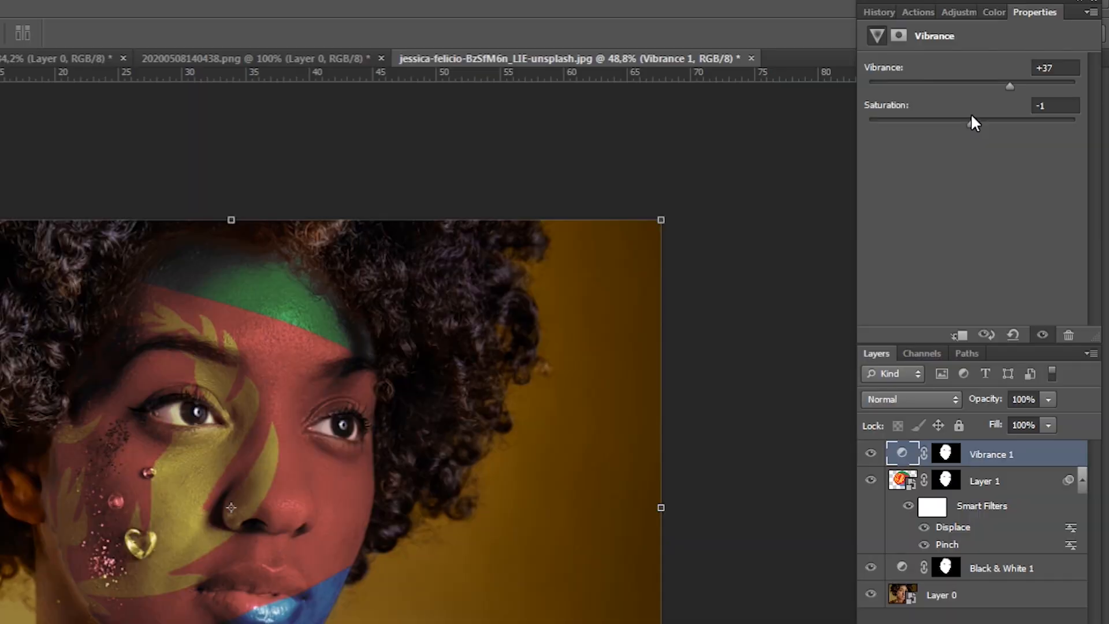
pyautogui.moveTo(971, 115); pyautogui.dragTo(967, 116)
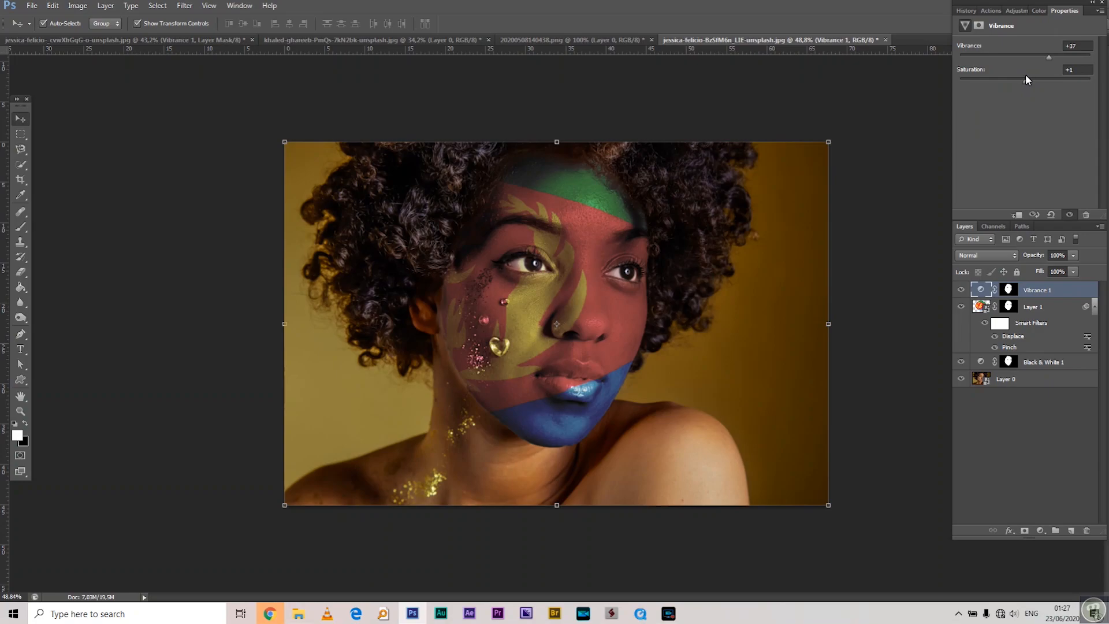